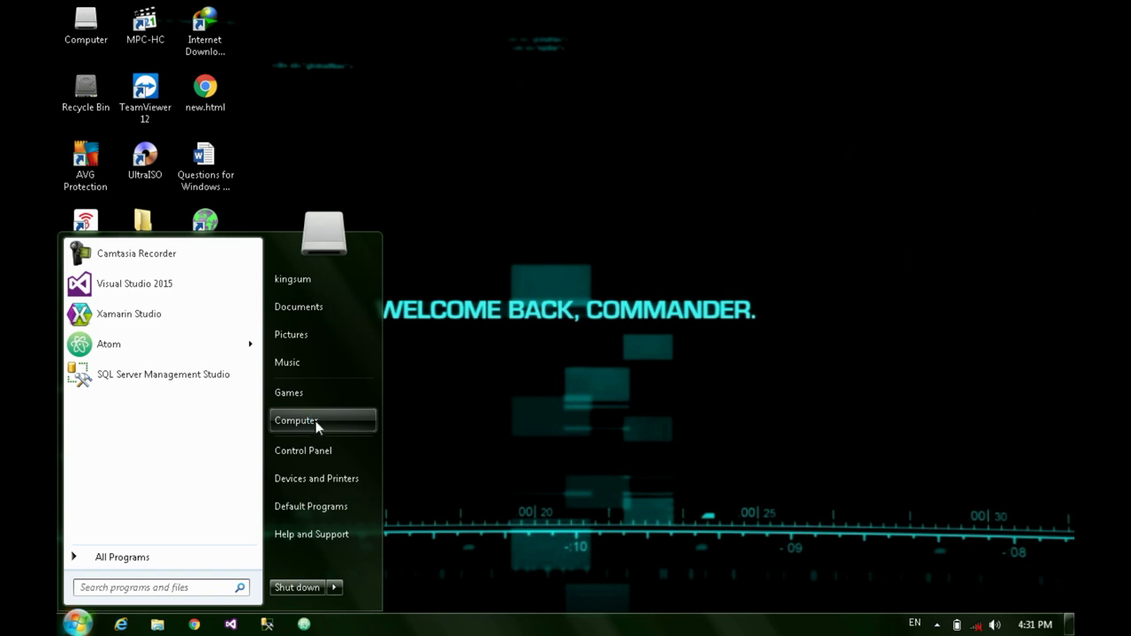
Step: View the computer's basic system information and close it
{"action": "left_click", "coordinate": [375, 573]}
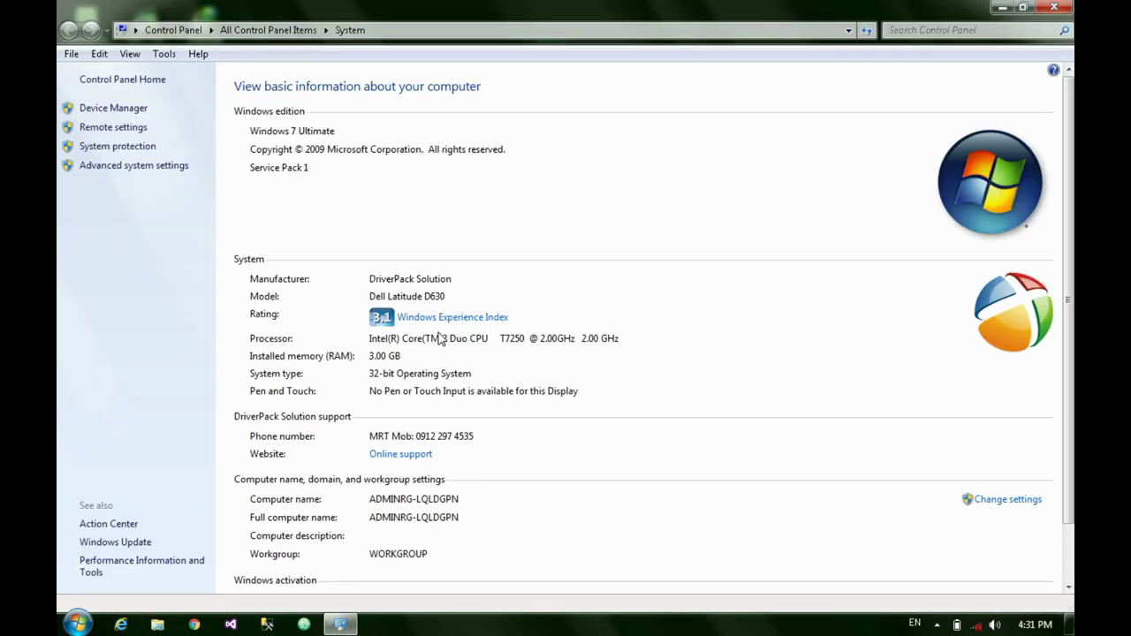
{"action": "key", "text": "alt+F4"}
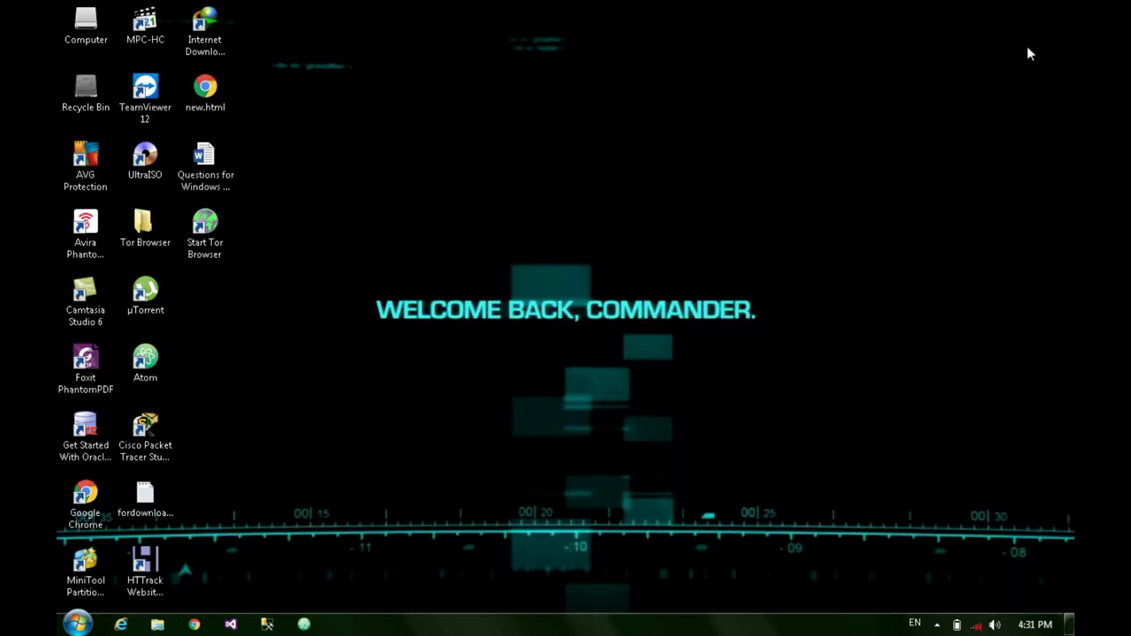
Step: Open the Word document uil.docx from the Documents library
{"action": "double_click", "coordinate": [86, 26]}
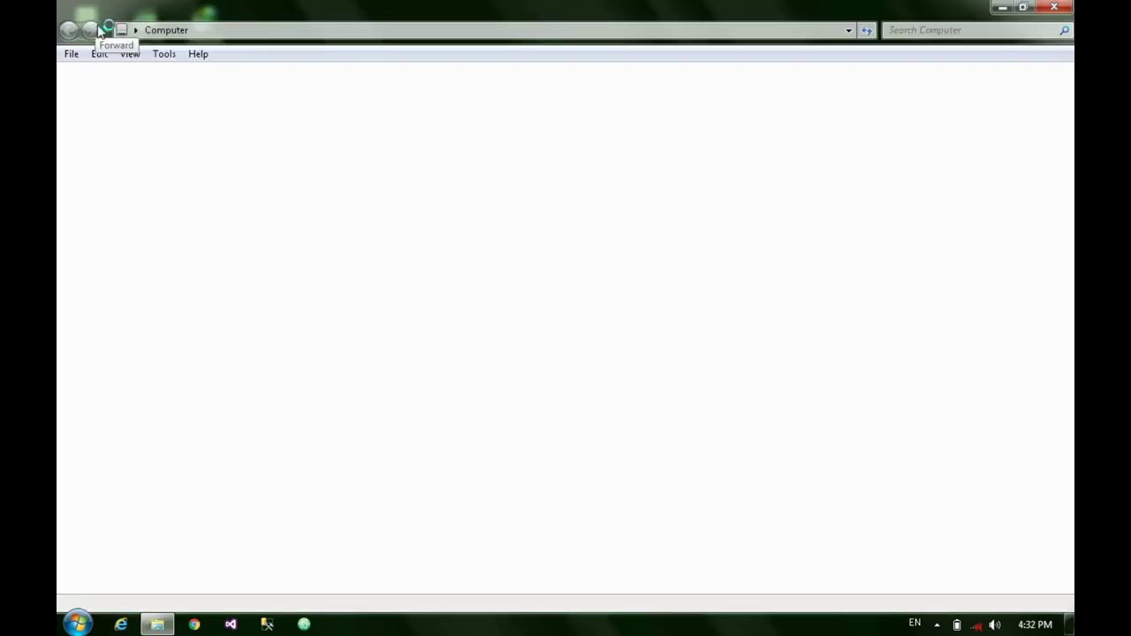
{"action": "left_click", "coordinate": [116, 194]}
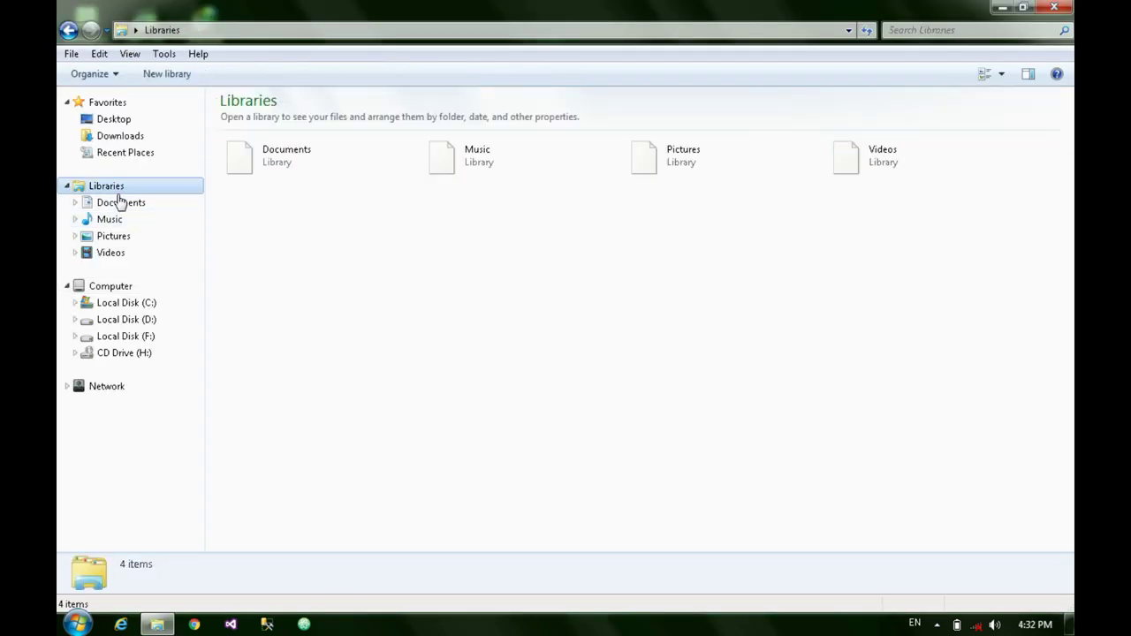
{"action": "left_click", "coordinate": [122, 202]}
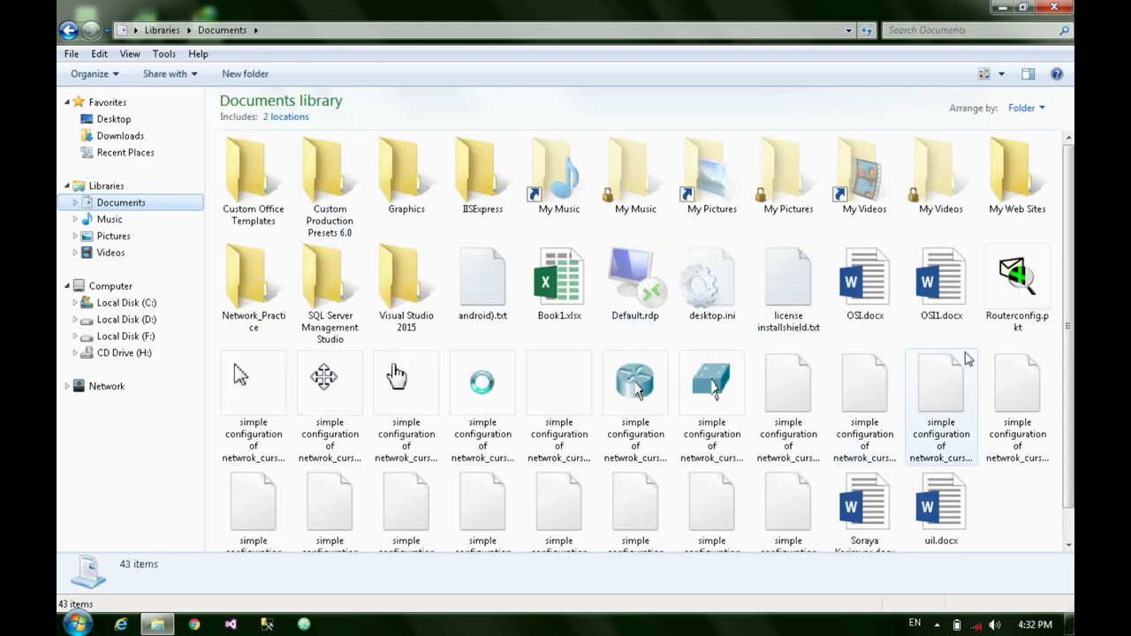
{"action": "left_click", "coordinate": [954, 502]}
{"action": "left_click", "coordinate": [955, 502]}
{"action": "key", "text": "Return"}
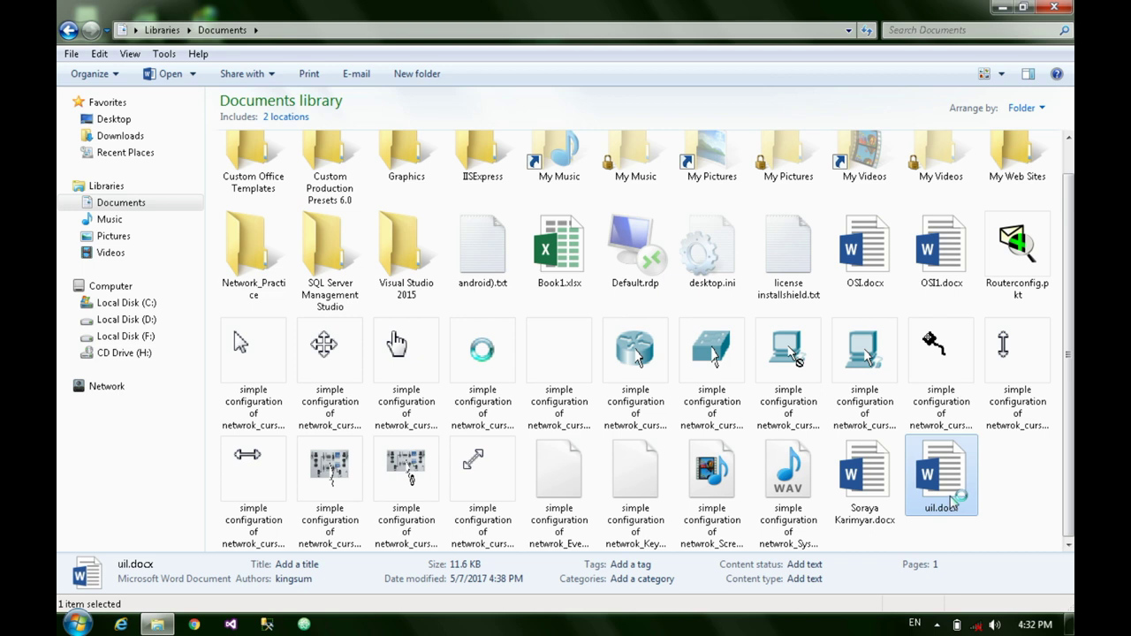
{"action": "double_click", "coordinate": [956, 467]}
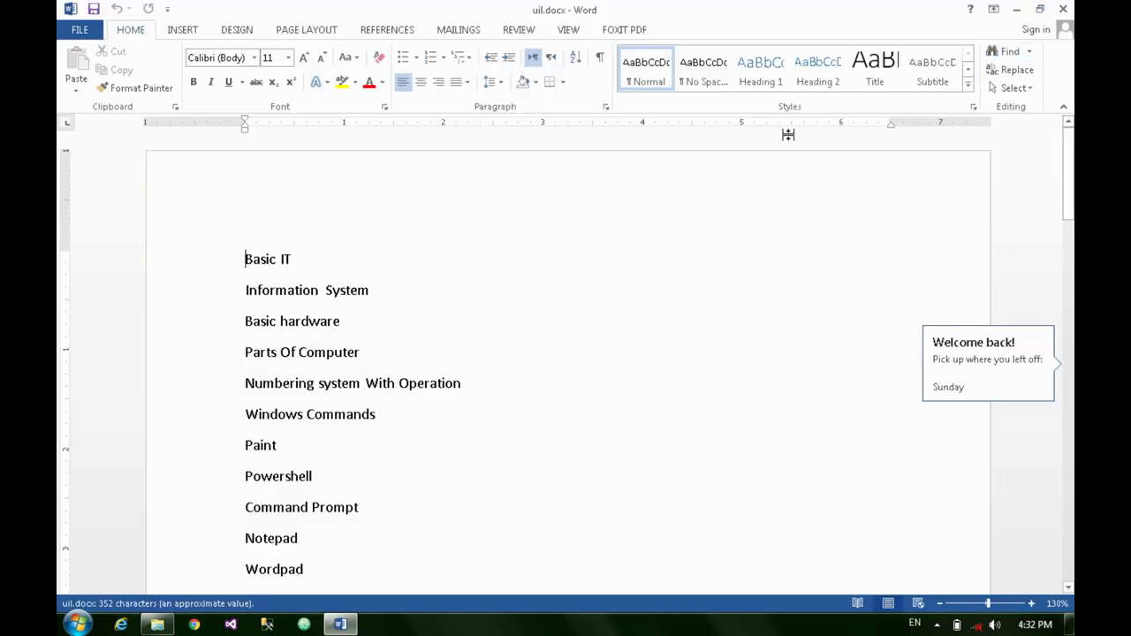
Step: Mark the System topic in the list by adding "//" in front of it
{"action": "left_click", "coordinate": [1034, 361]}
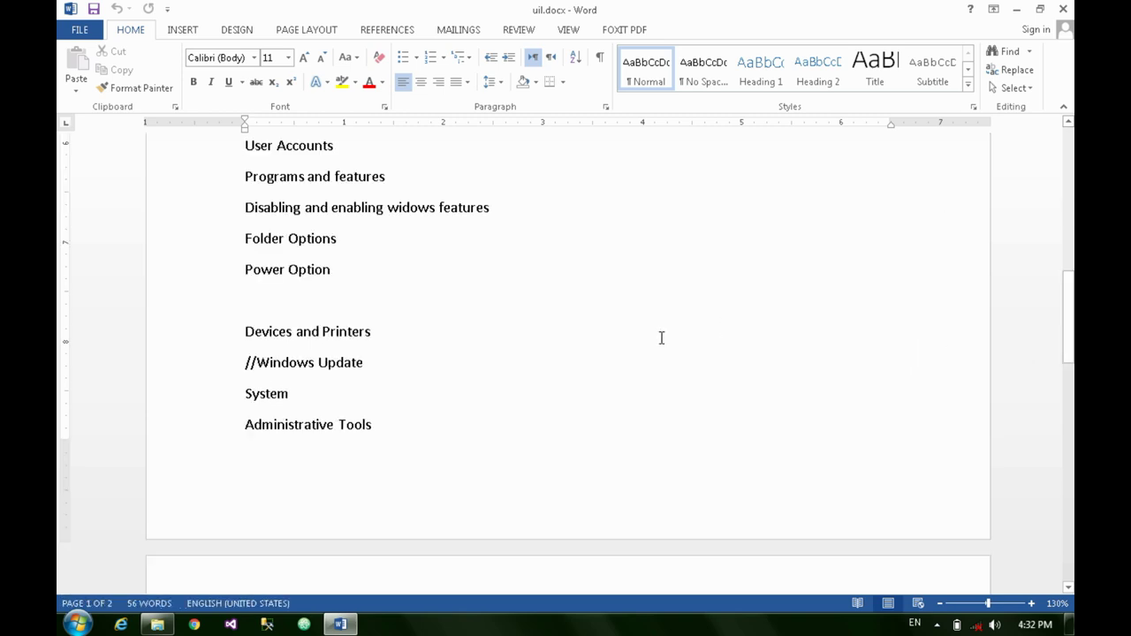
{"action": "left_click", "coordinate": [242, 394]}
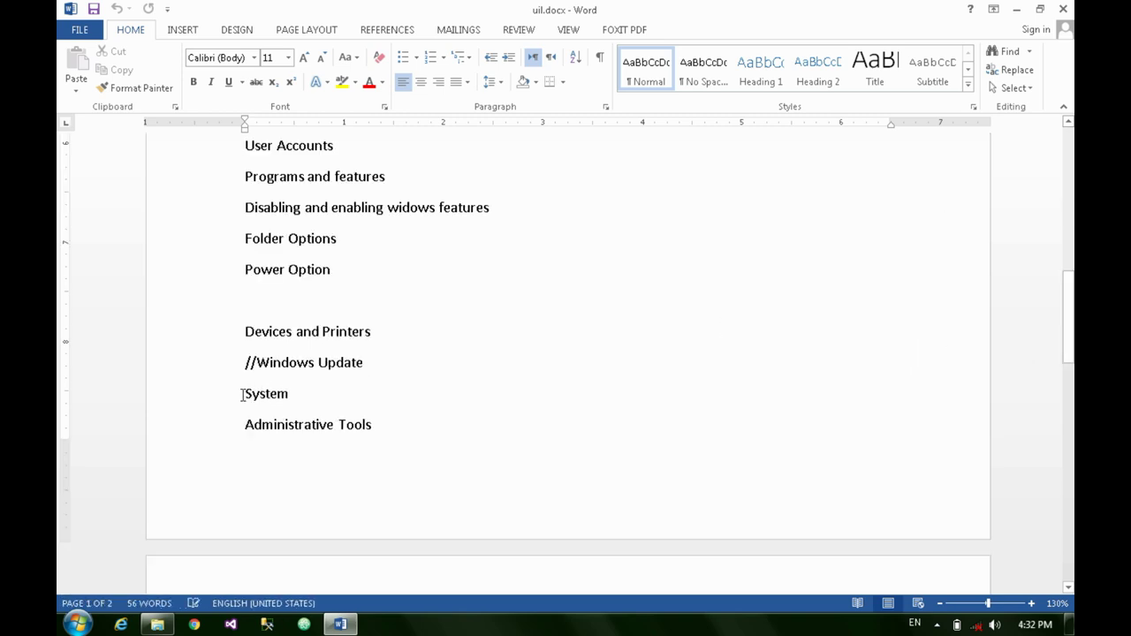
{"action": "type", "text": "//"}
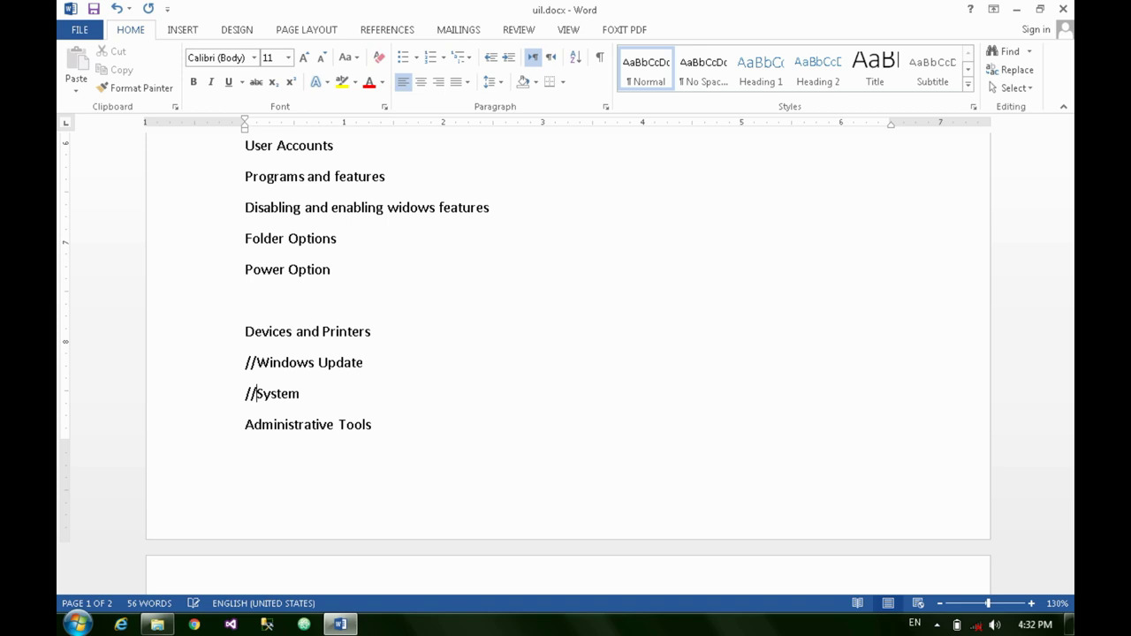
Step: Highlight the Devices and Printers entry in the topic list, then clear the selection
{"action": "scroll", "coordinate": [323, 398], "scroll_direction": "down", "scroll_amount": 3}
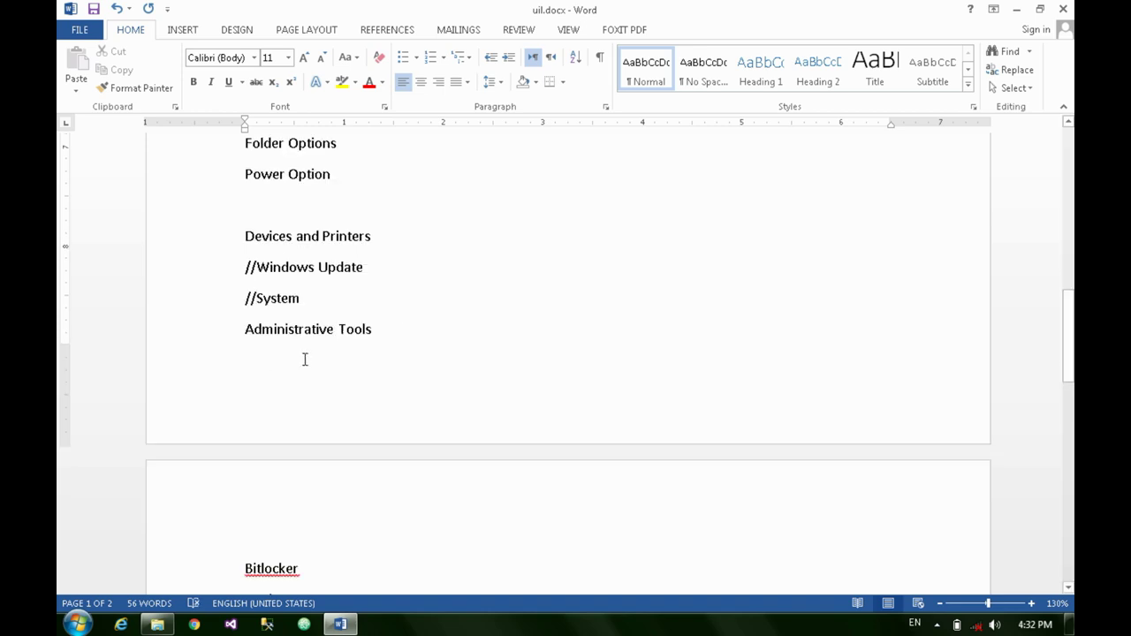
{"action": "left_click_drag", "start_coordinate": [371, 237], "coordinate": [260, 256]}
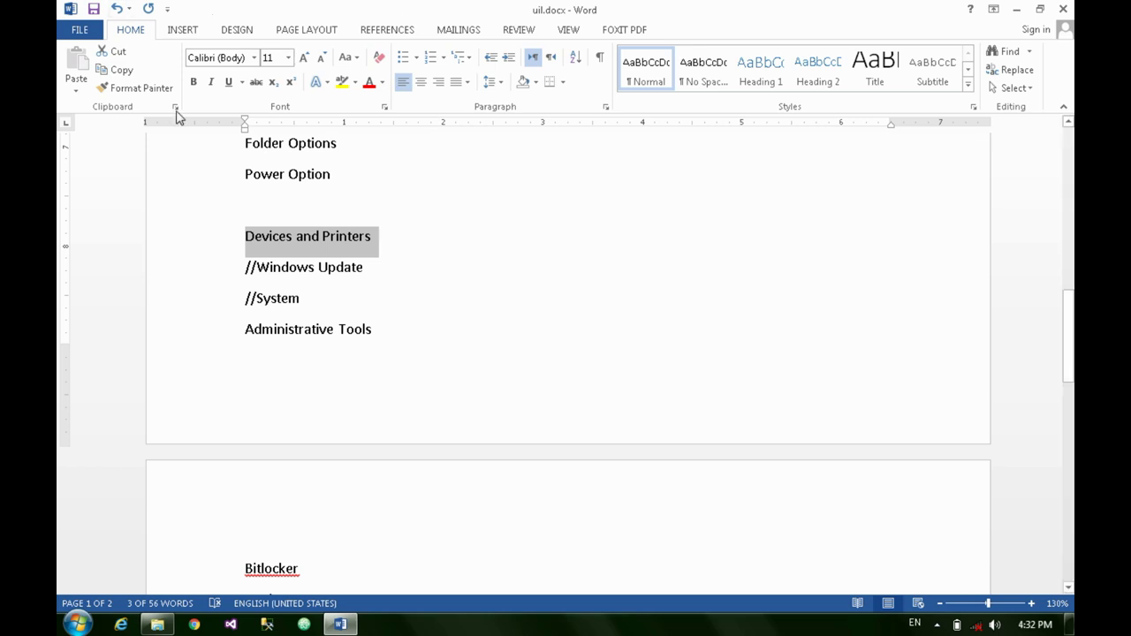
{"action": "left_click", "coordinate": [262, 236]}
{"action": "left_click", "coordinate": [228, 239]}
{"action": "left_click", "coordinate": [248, 239]}
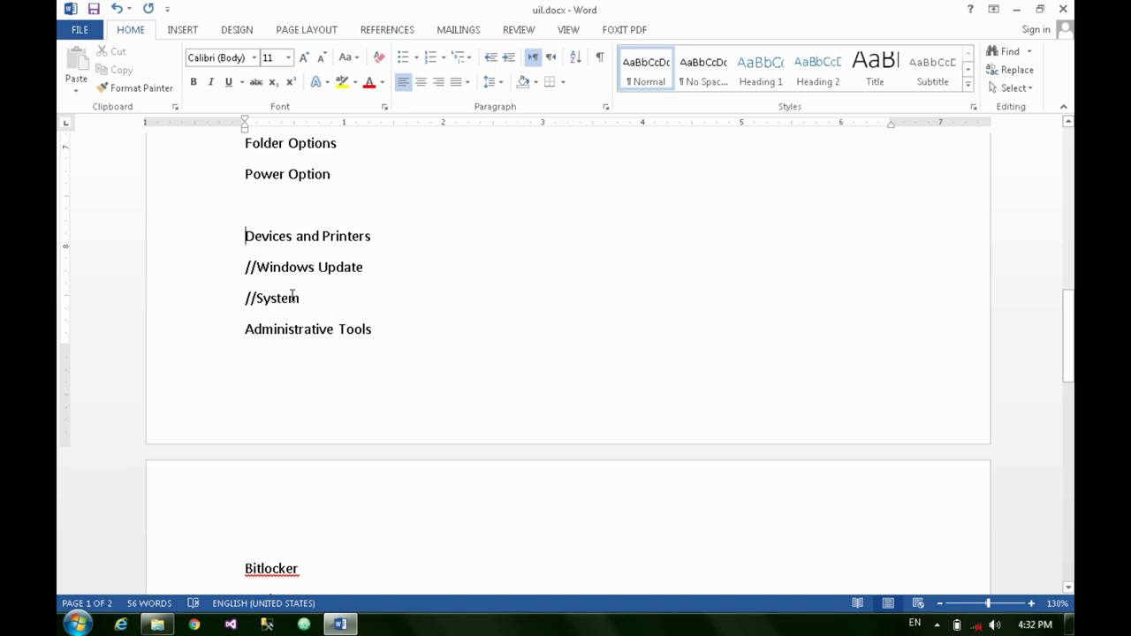
Step: Mark the Device manager topic on the second page by adding "//" in front of it
{"action": "scroll", "coordinate": [337, 345], "scroll_direction": "down", "scroll_amount": 4}
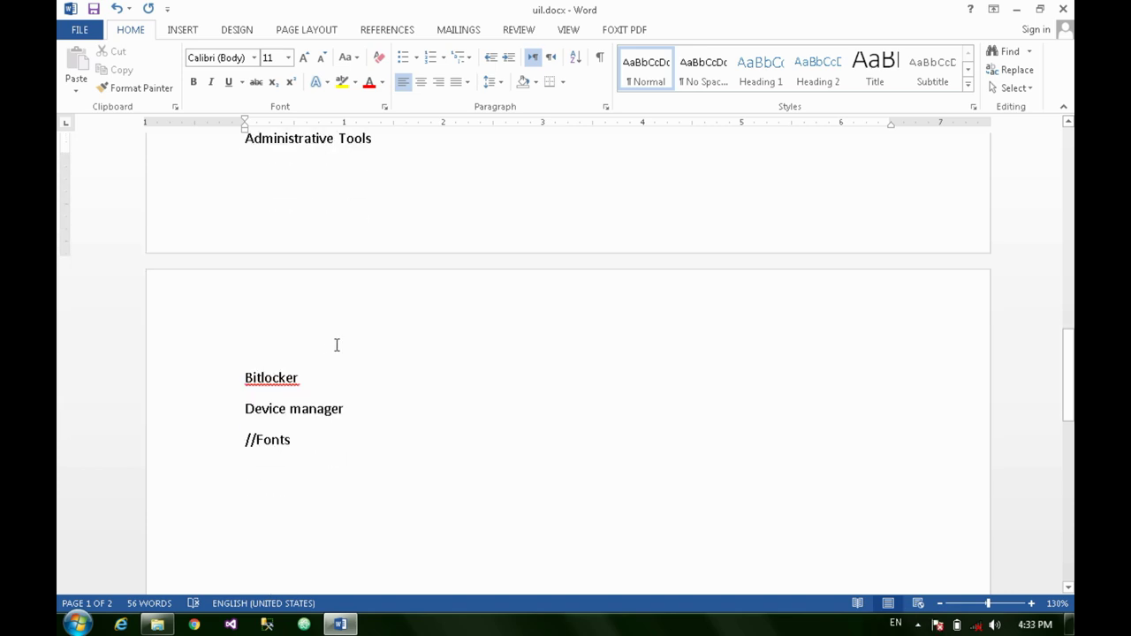
{"action": "scroll", "coordinate": [414, 442], "scroll_direction": "up", "scroll_amount": 1}
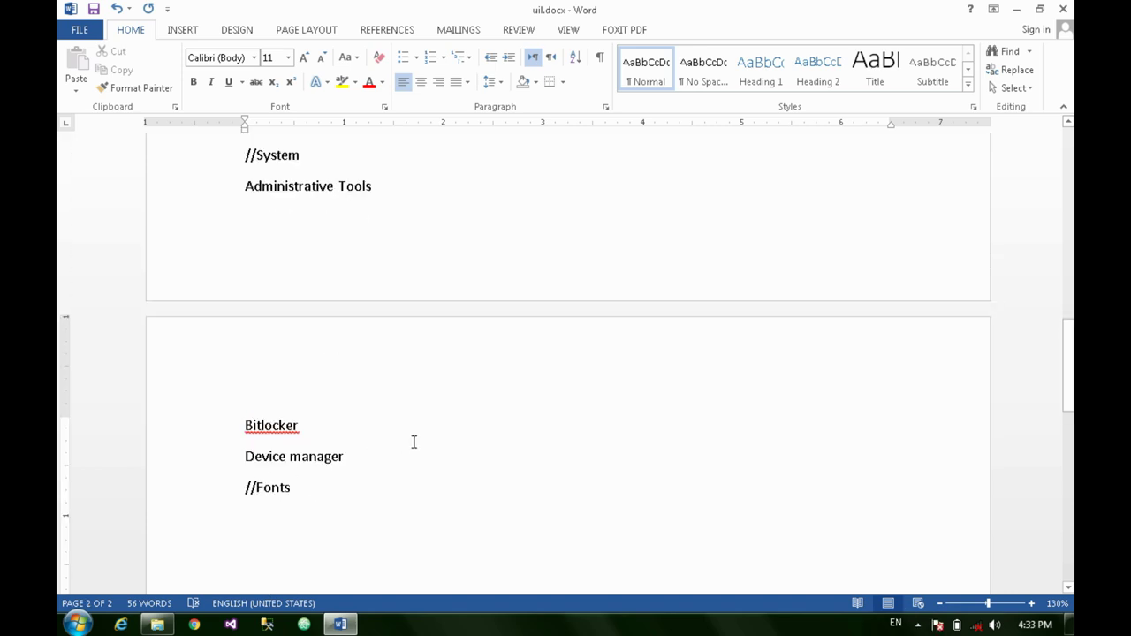
{"action": "left_click", "coordinate": [230, 456]}
{"action": "left_click", "coordinate": [261, 456]}
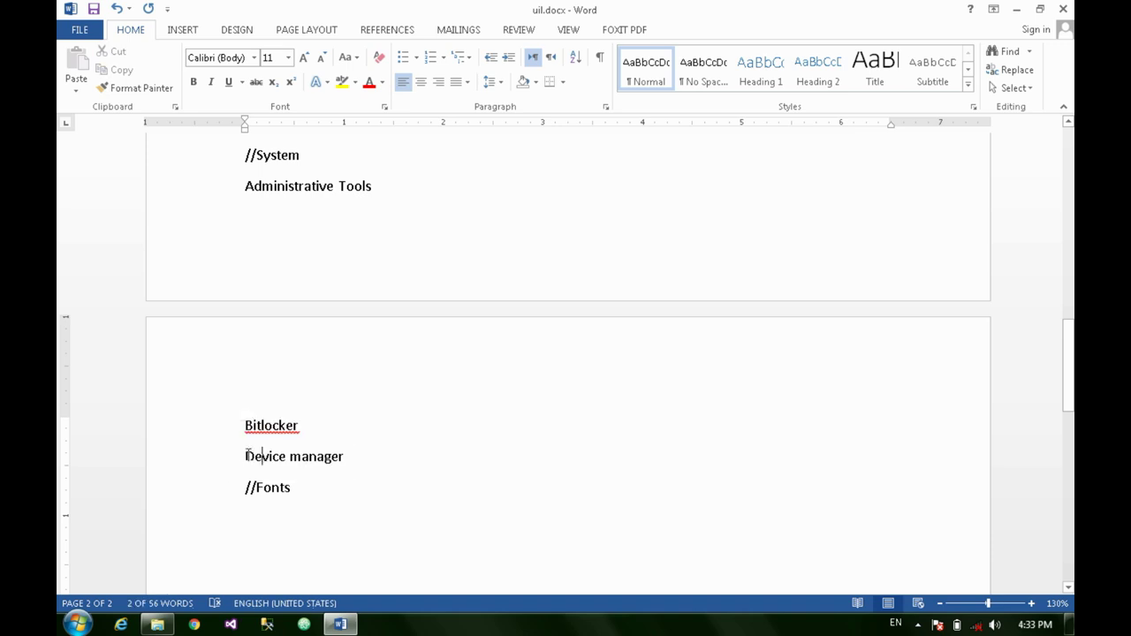
{"action": "left_click", "coordinate": [240, 450]}
{"action": "type", "text": "//"}
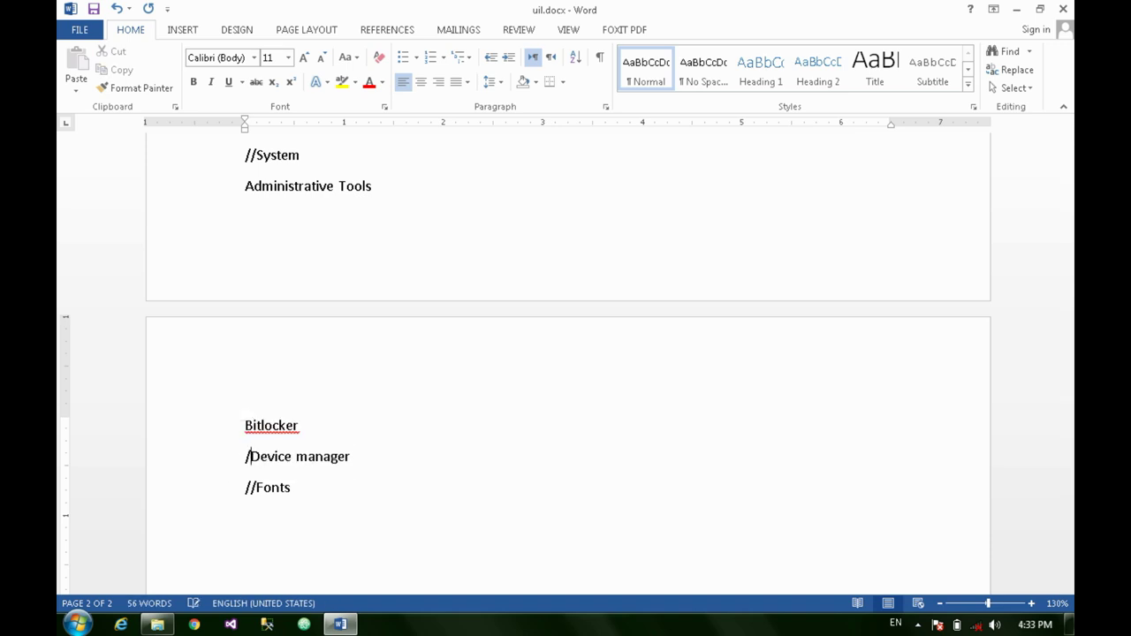
Step: Review the listed topics around Power Option, Devices and Printers, Administrative Tools and Bitlocker
{"action": "left_click", "coordinate": [214, 426]}
{"action": "scroll", "coordinate": [358, 388], "scroll_direction": "up", "scroll_amount": 2}
{"action": "left_click", "coordinate": [396, 279]}
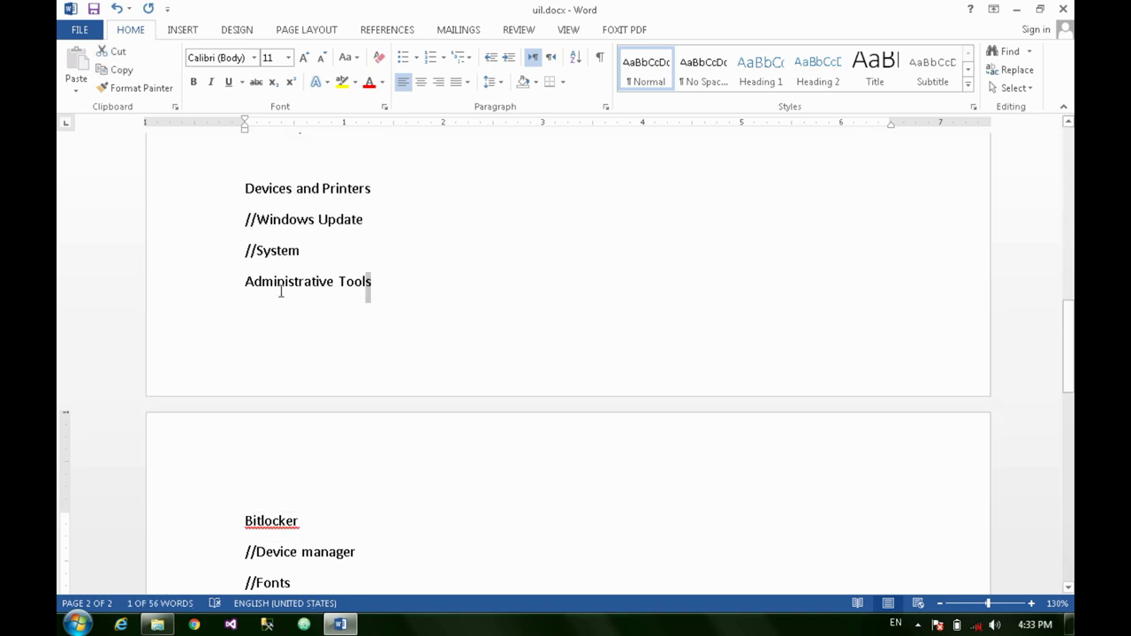
{"action": "left_click", "coordinate": [217, 286]}
{"action": "left_click", "coordinate": [139, 205]}
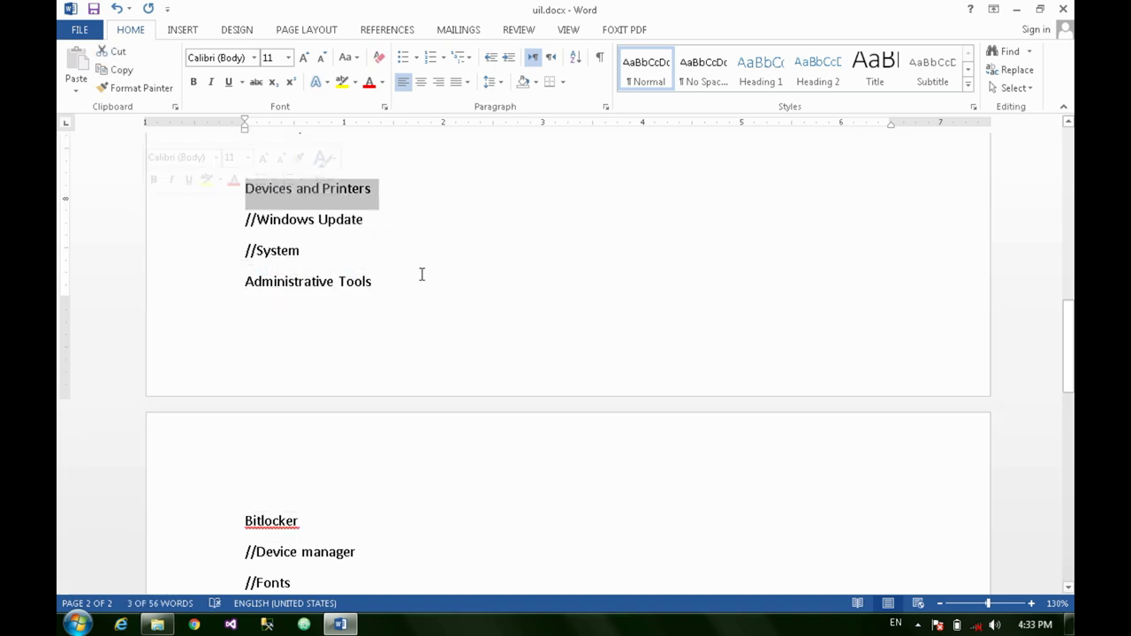
{"action": "left_click", "coordinate": [337, 288]}
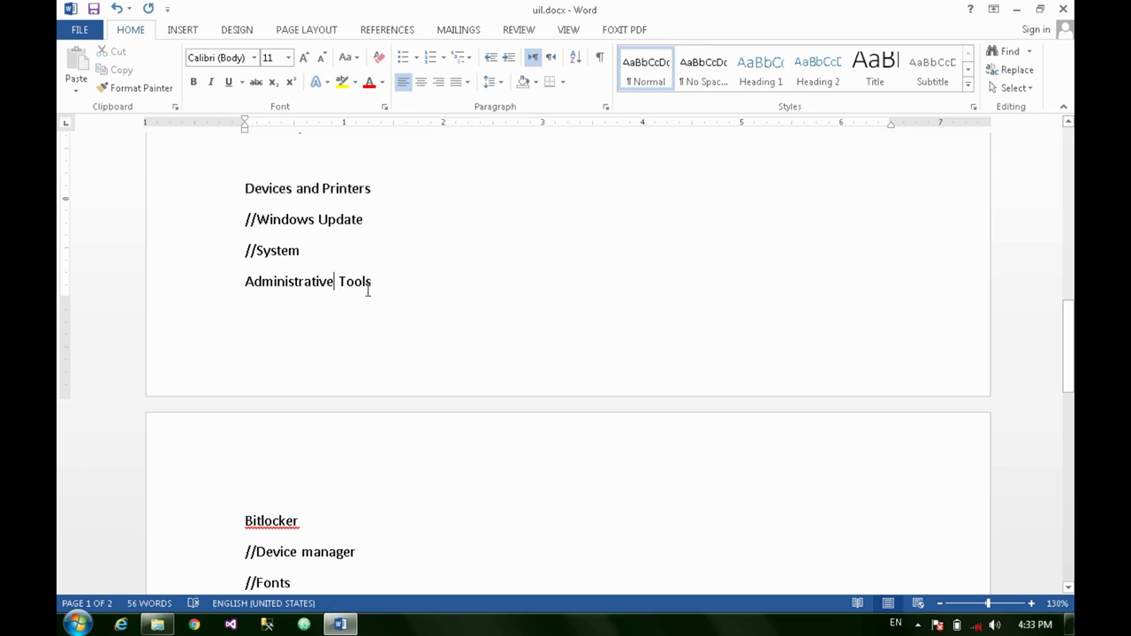
{"action": "scroll", "coordinate": [337, 290], "scroll_direction": "up", "scroll_amount": 1}
{"action": "scroll", "coordinate": [280, 290], "scroll_direction": "up", "scroll_amount": 3}
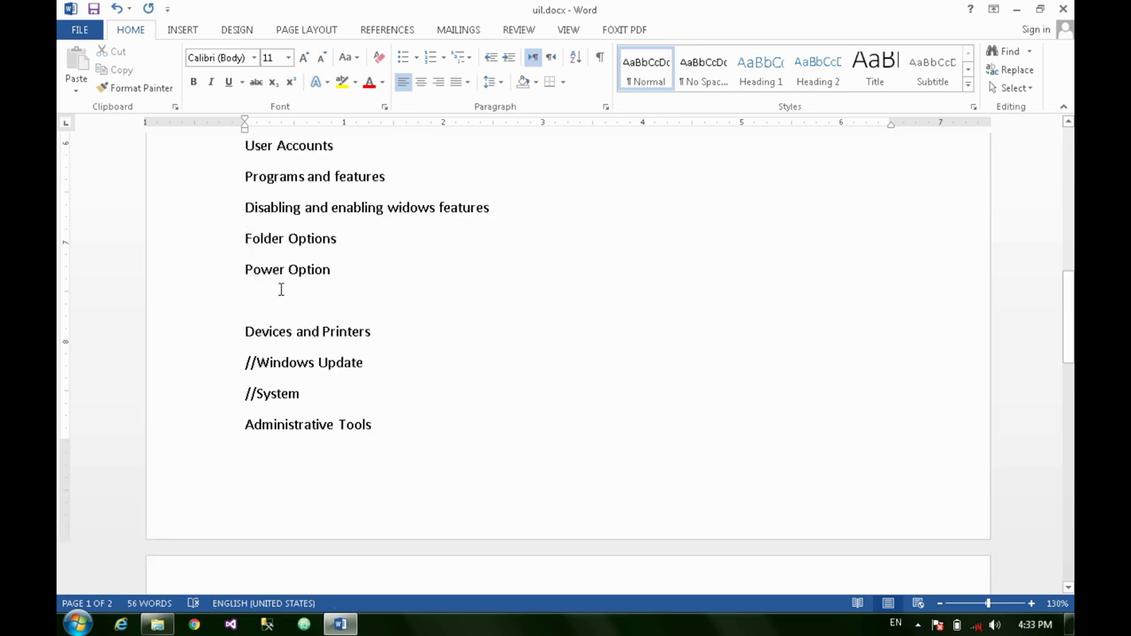
{"action": "left_click_drag", "start_coordinate": [412, 291], "coordinate": [253, 306]}
{"action": "left_click", "coordinate": [411, 427]}
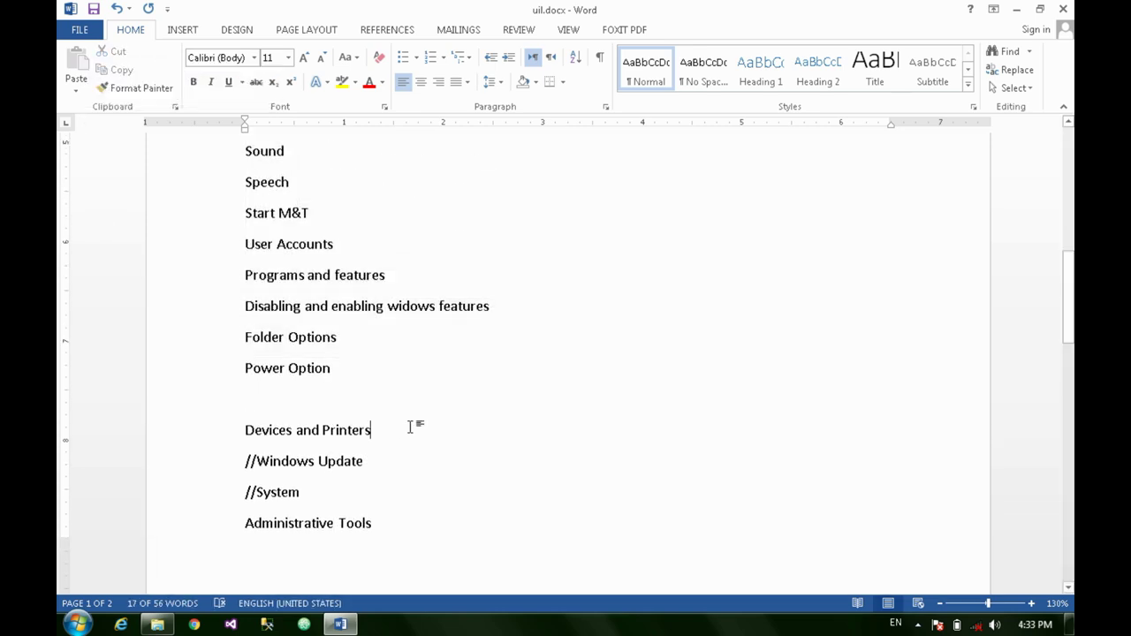
{"action": "scroll", "coordinate": [412, 431], "scroll_direction": "down", "scroll_amount": 2}
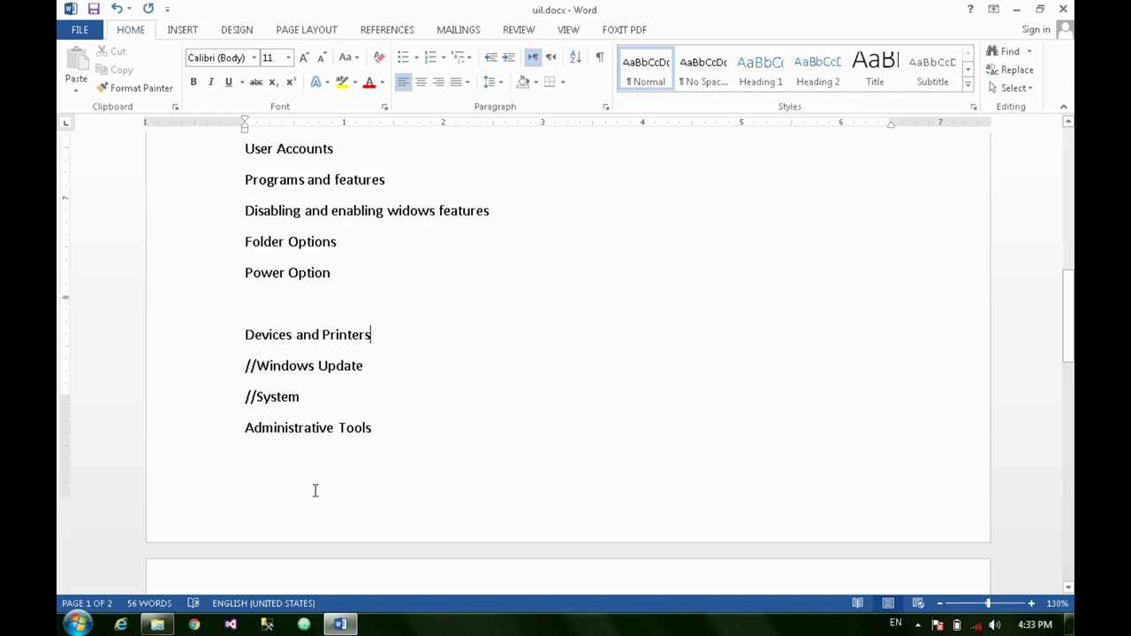
{"action": "scroll", "coordinate": [315, 491], "scroll_direction": "down", "scroll_amount": 2}
Step: Open Devices and Printers, select the TEAC DVD-ROM DV28EV ATA Device, and minimize the window
{"action": "left_click", "coordinate": [59, 624]}
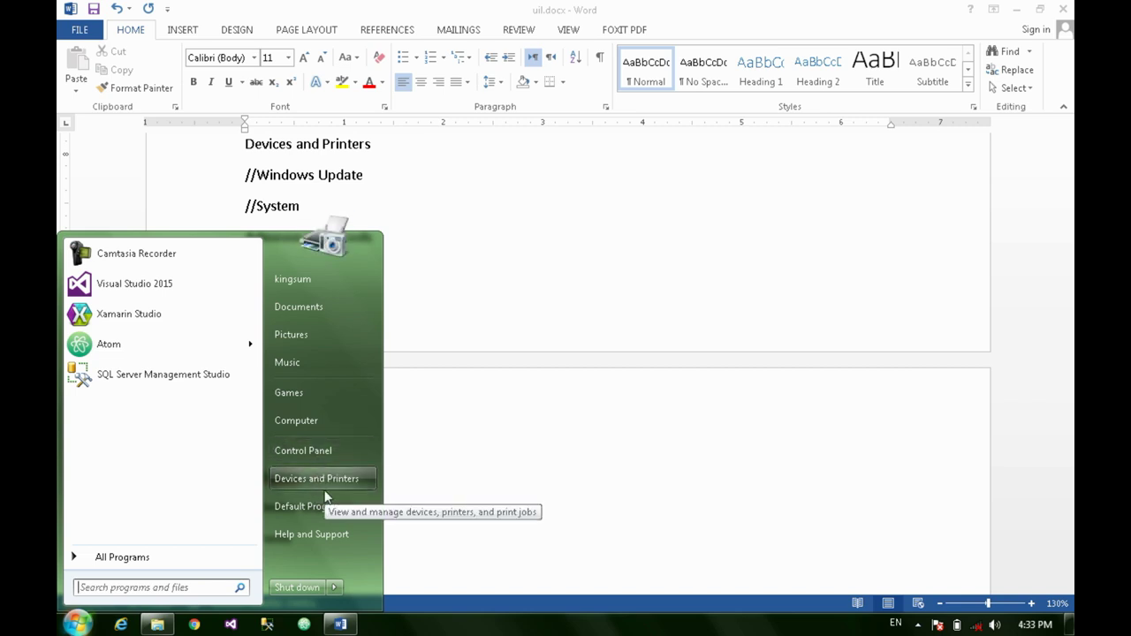
{"action": "left_click", "coordinate": [318, 478]}
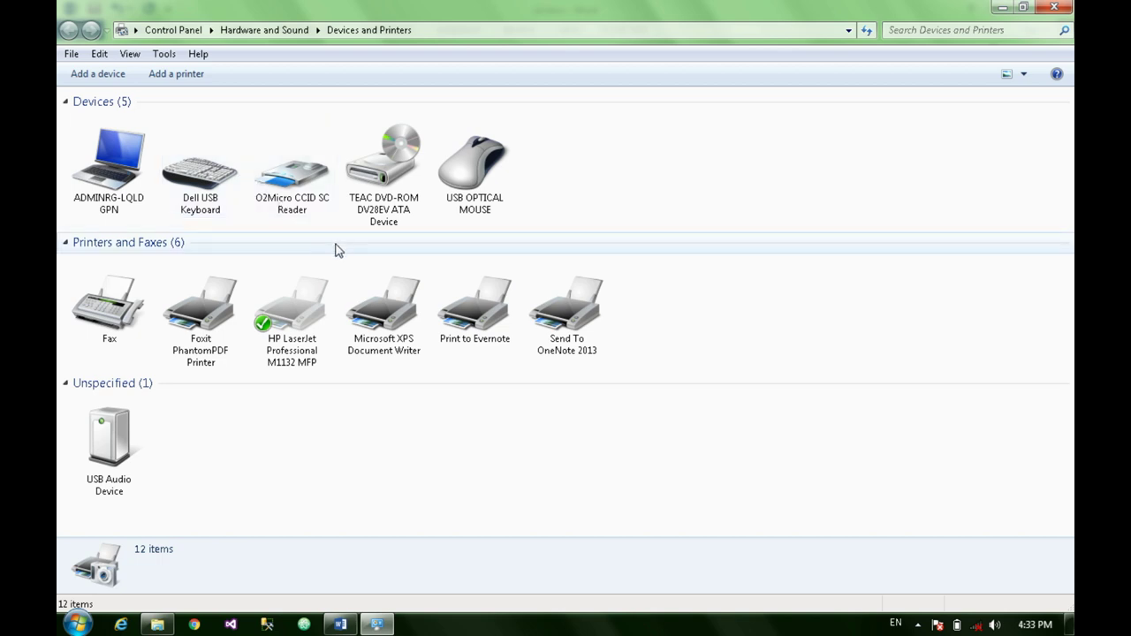
{"action": "left_click", "coordinate": [406, 203]}
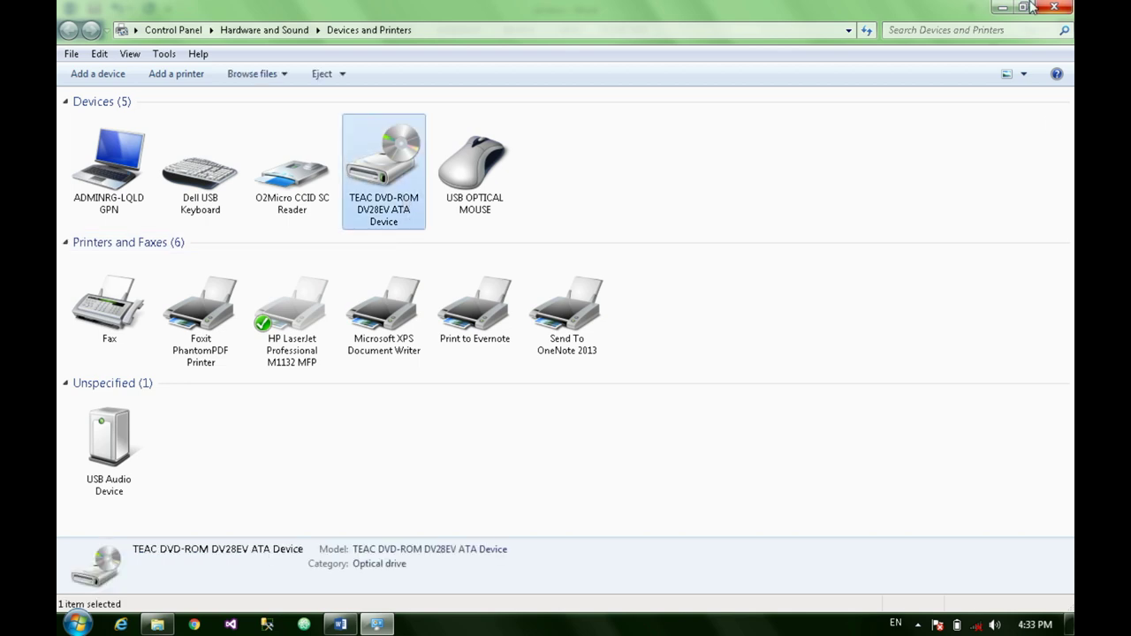
{"action": "left_click", "coordinate": [1000, 7]}
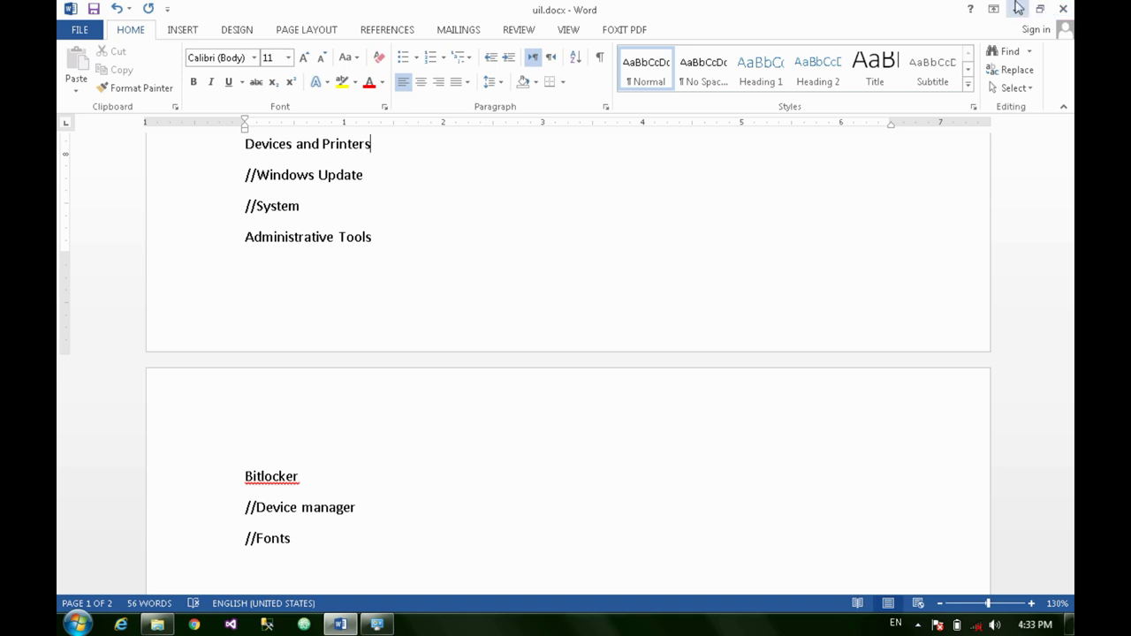
Step: Minimize the document and mount the Windows 7 SP1 AIO disc image from its folder on Local Disk (F:) to drive H:
{"action": "left_click", "coordinate": [1018, 9]}
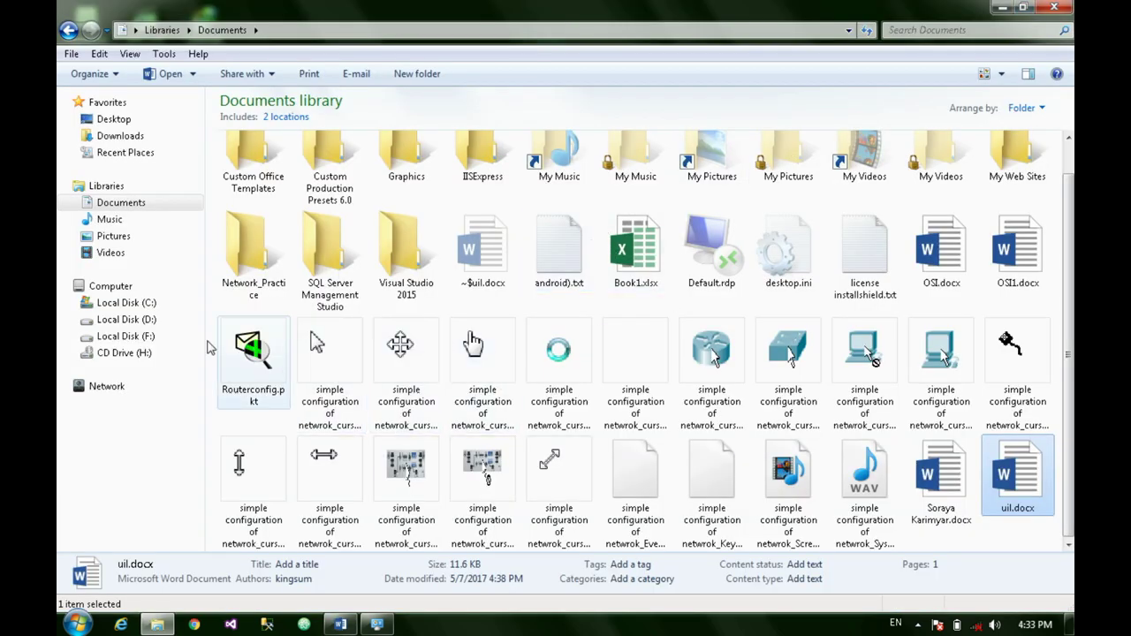
{"action": "left_click", "coordinate": [113, 288]}
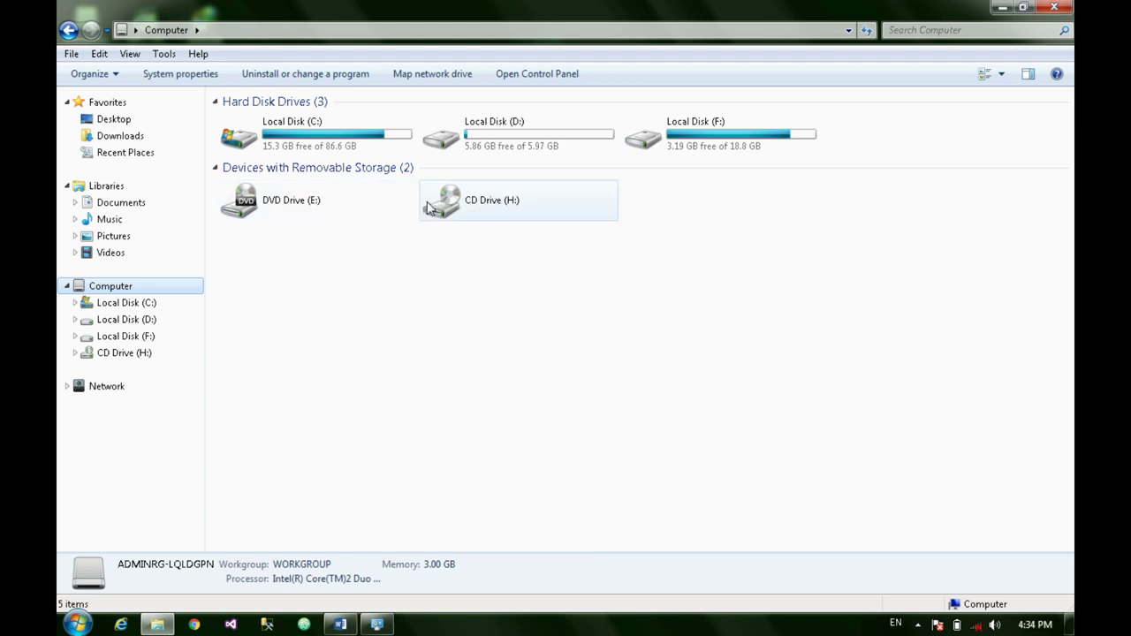
{"action": "double_click", "coordinate": [682, 138]}
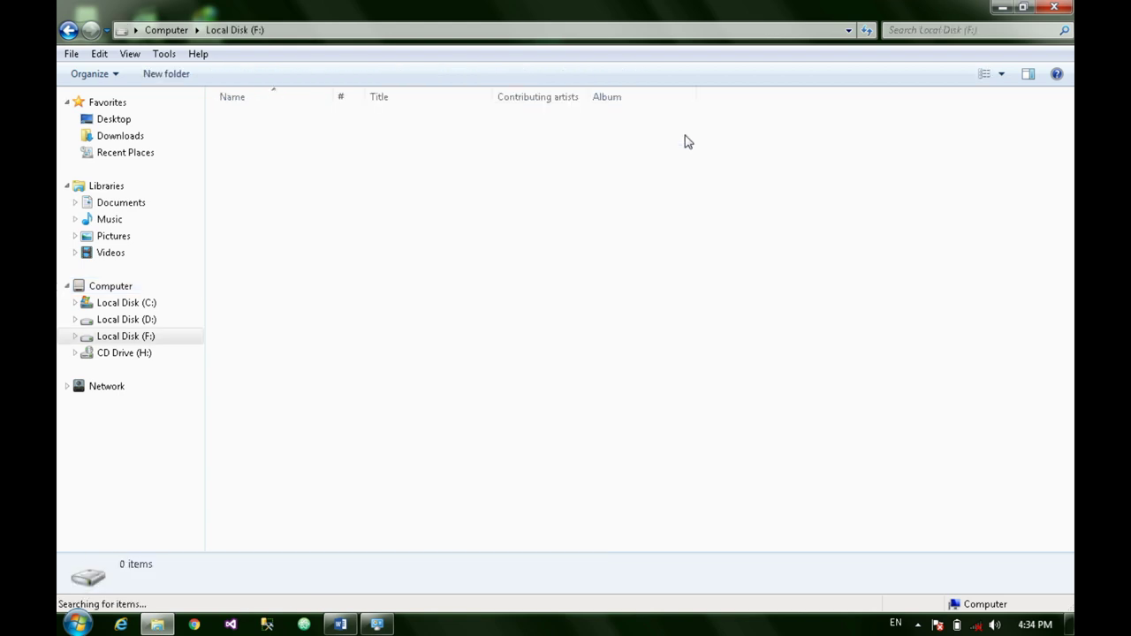
{"action": "double_click", "coordinate": [325, 187]}
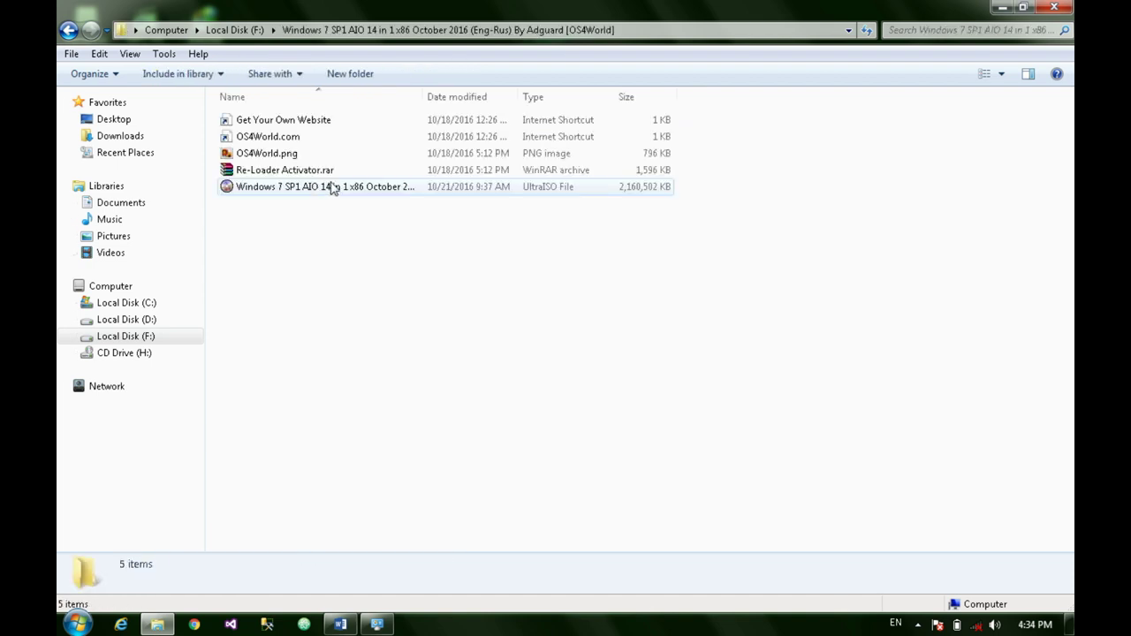
{"action": "left_click", "coordinate": [352, 190]}
{"action": "right_click", "coordinate": [351, 190]}
{"action": "mouse_move", "coordinate": [518, 251]}
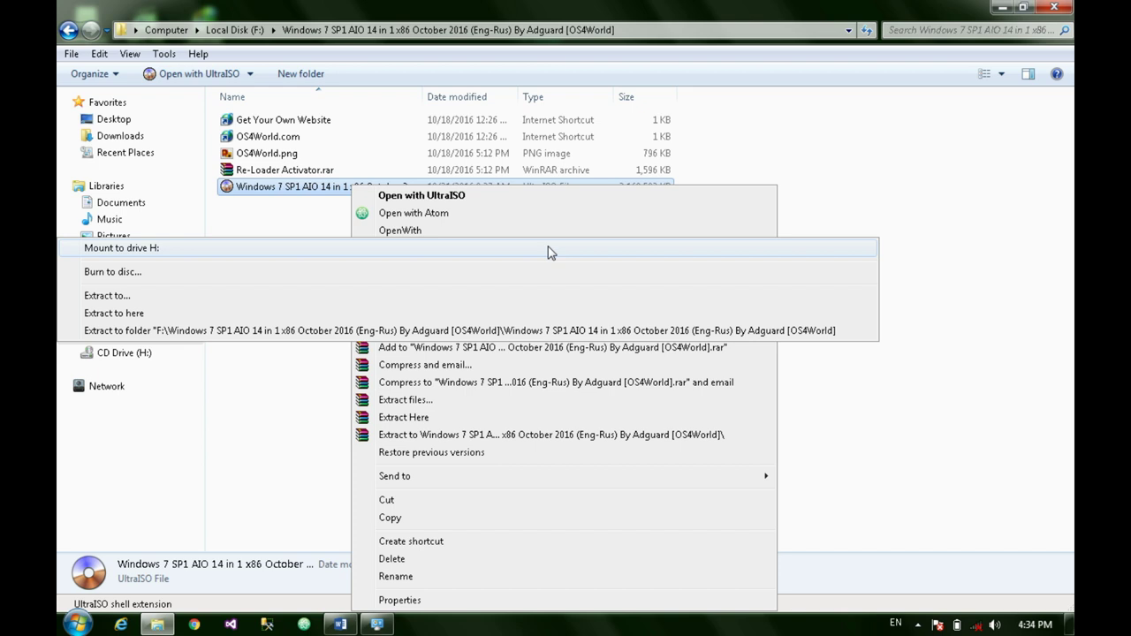
{"action": "left_click", "coordinate": [549, 253]}
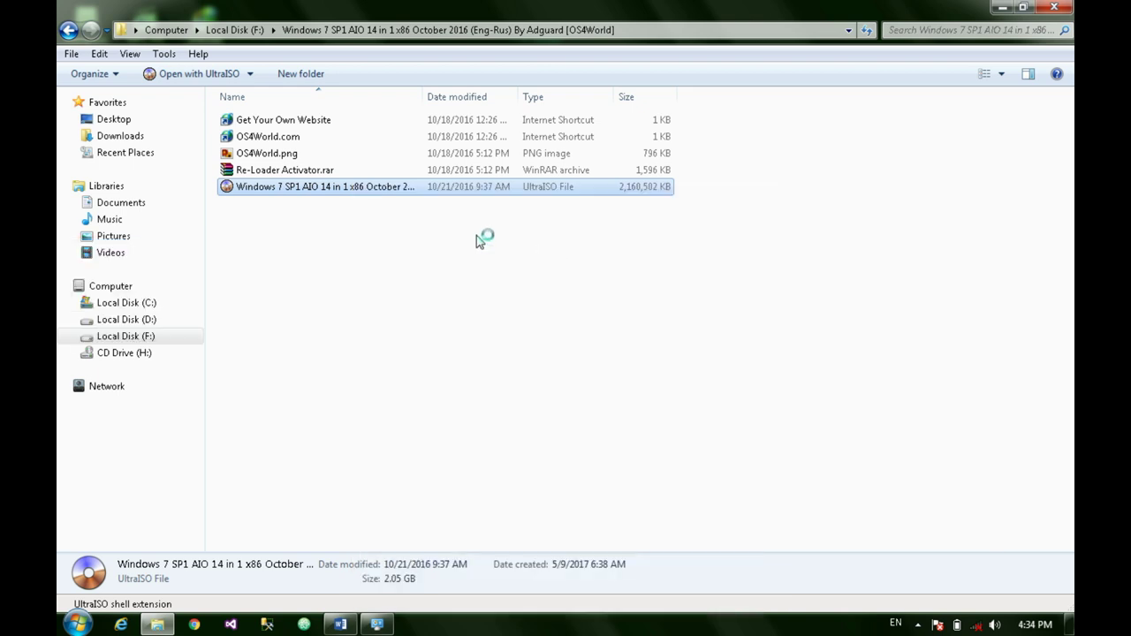
Step: Open the mounted CD Drive (H:) from Computer to show its files
{"action": "left_click", "coordinate": [139, 283]}
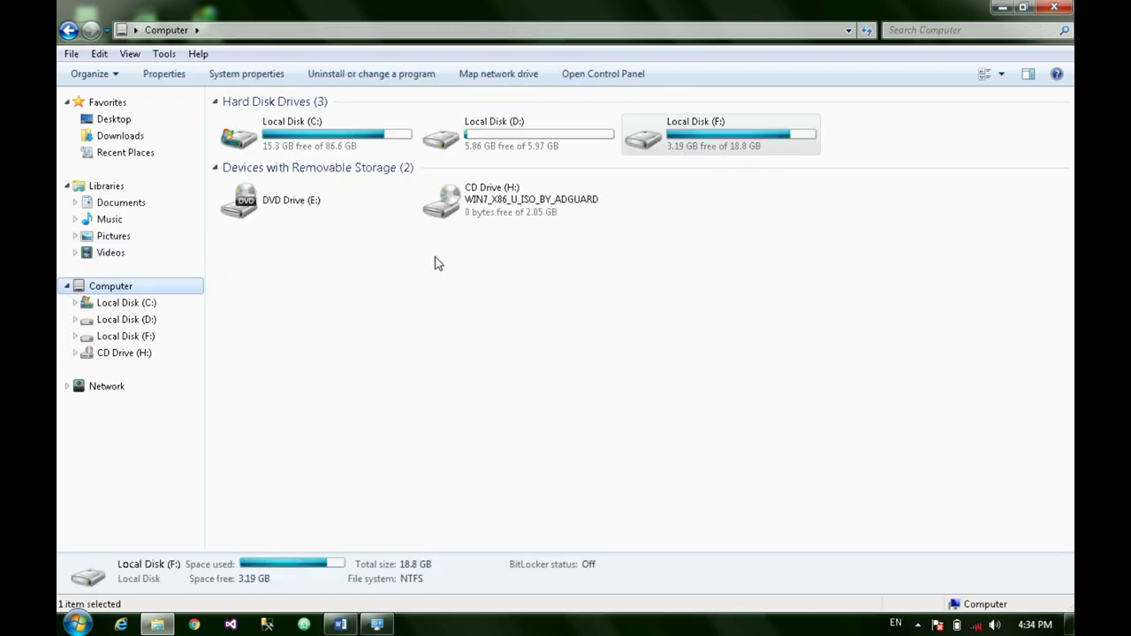
{"action": "double_click", "coordinate": [523, 218]}
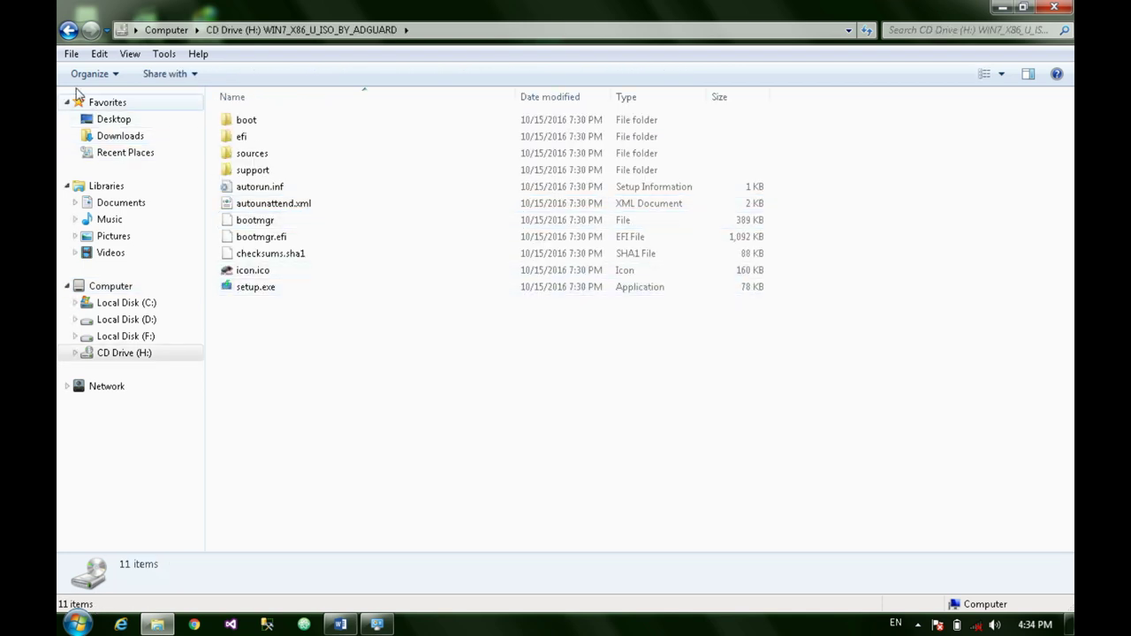
Step: Return to Computer, eject the mounted image from CD Drive (H:), and close the window
{"action": "left_click", "coordinate": [69, 30]}
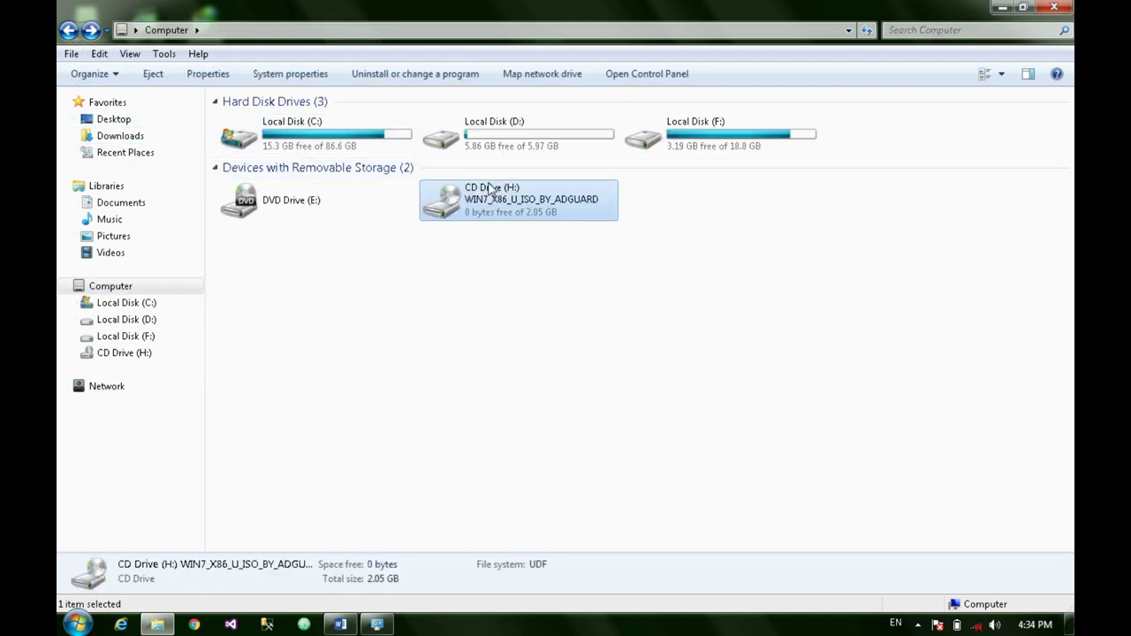
{"action": "right_click", "coordinate": [551, 195]}
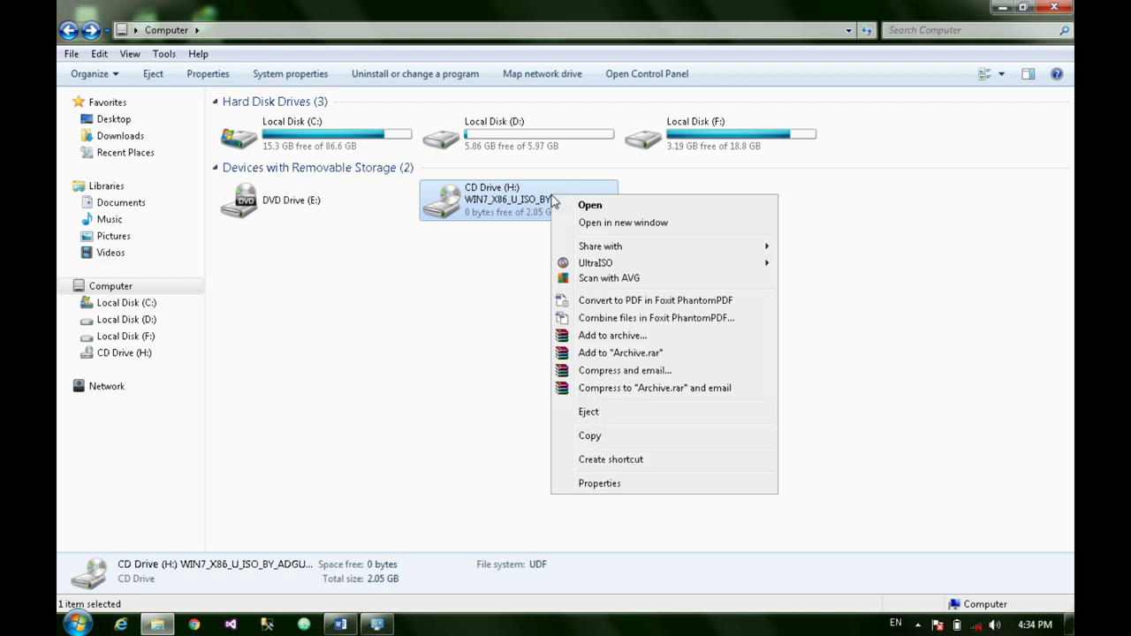
{"action": "left_click", "coordinate": [696, 413]}
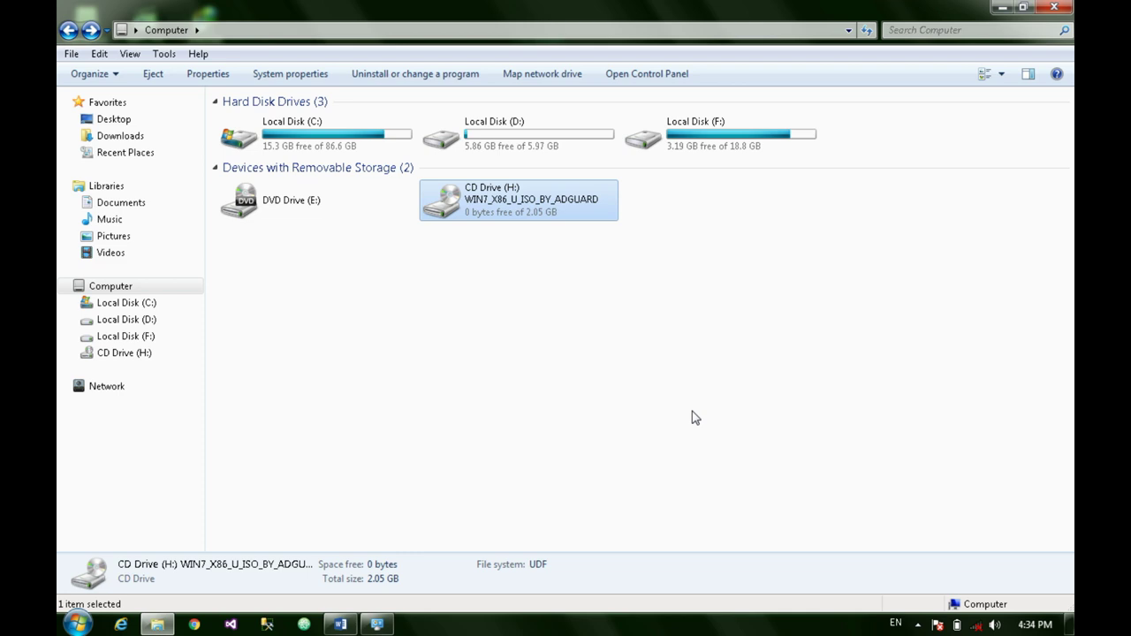
{"action": "left_click", "coordinate": [1065, 7]}
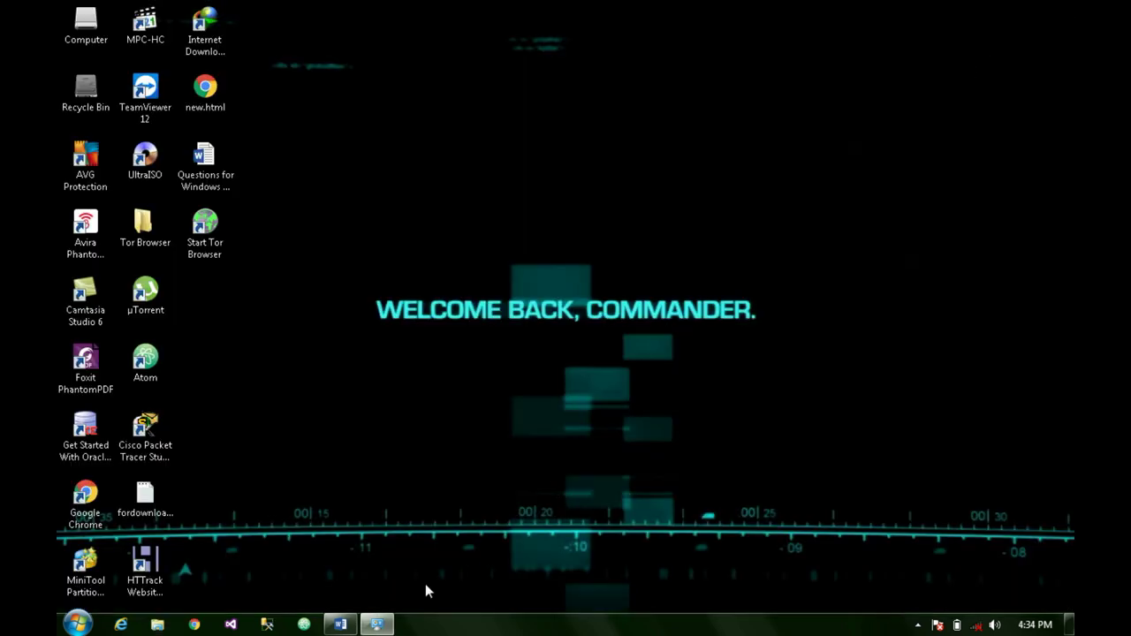
Step: Restore Devices and Printers and examine the HP LaserJet, XPS, Foxit, Fax, Evernote, OneNote and USB Audio Device entries
{"action": "left_click", "coordinate": [377, 624]}
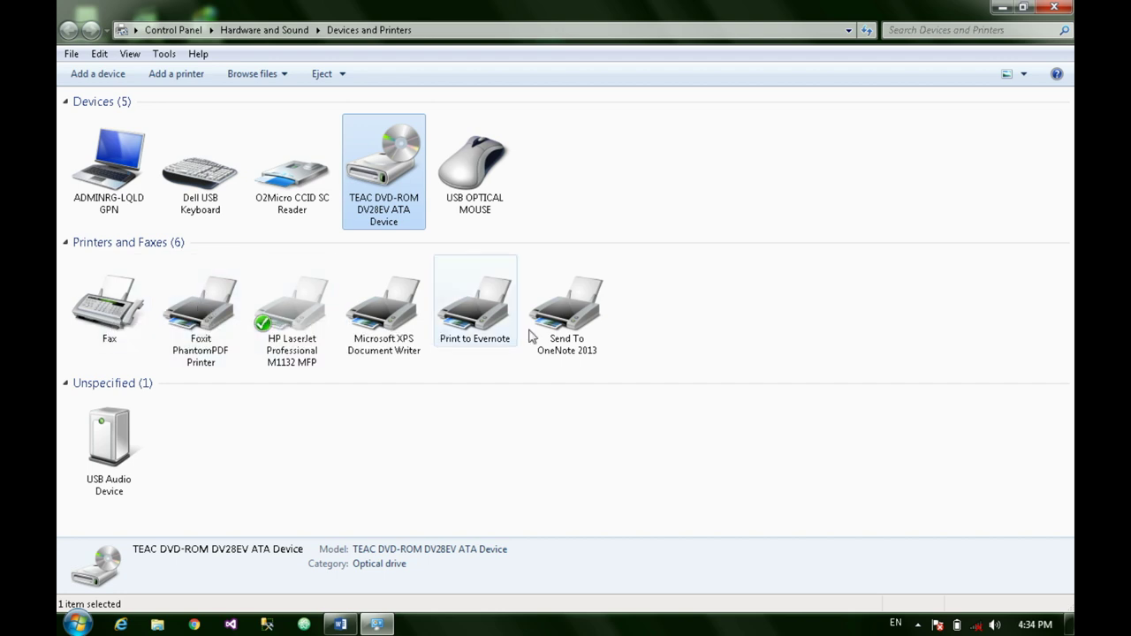
{"action": "left_click", "coordinate": [263, 309]}
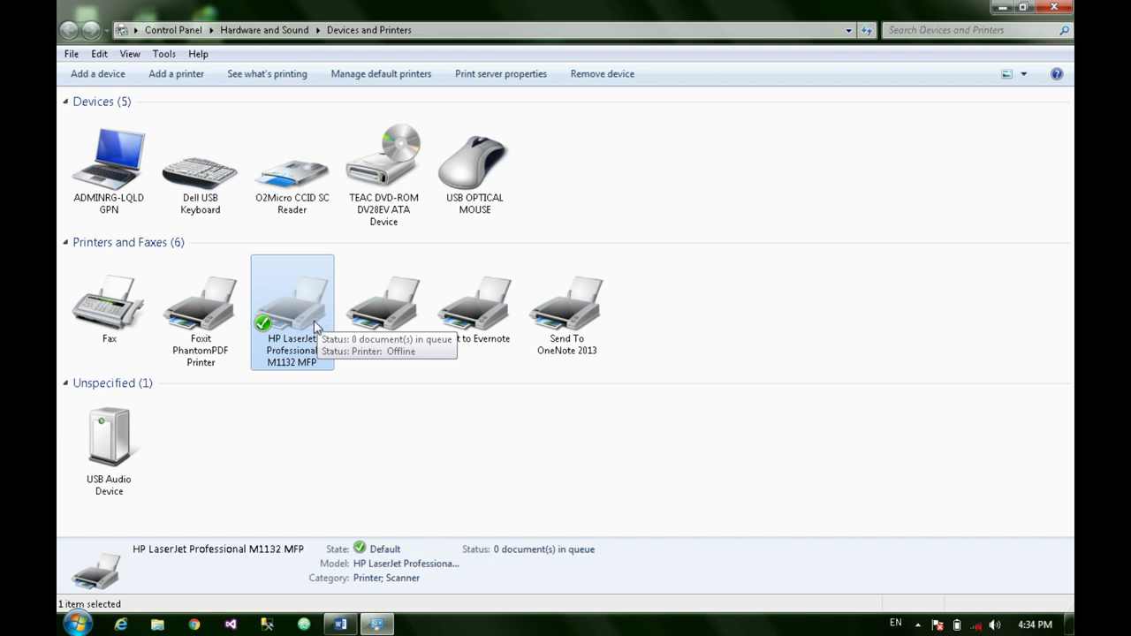
{"action": "left_click", "coordinate": [395, 348]}
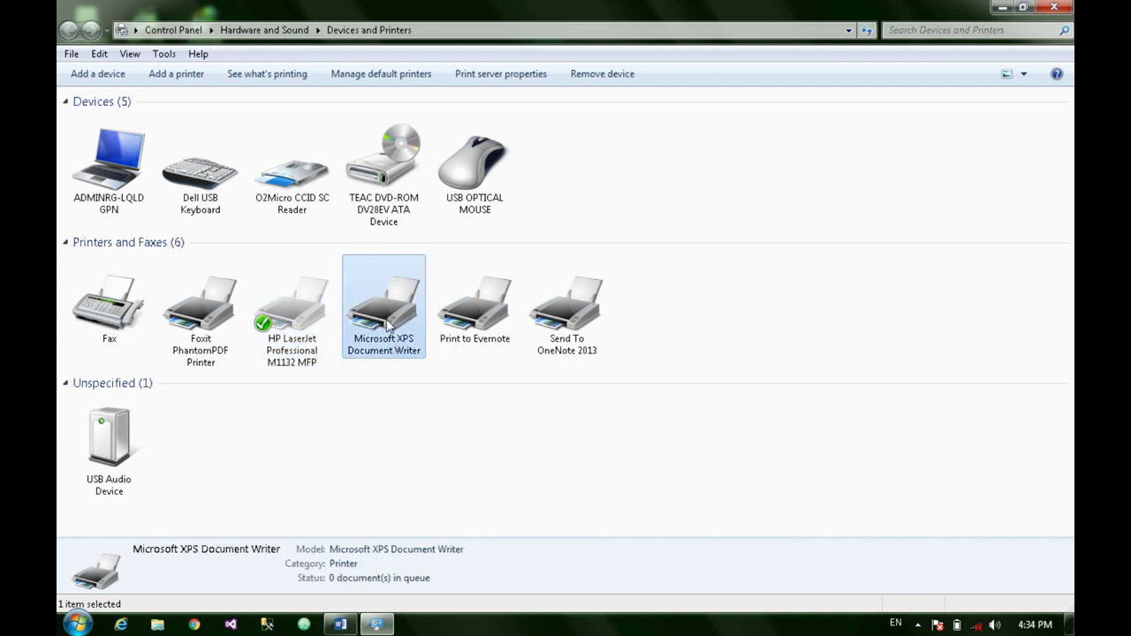
{"action": "left_click", "coordinate": [203, 325]}
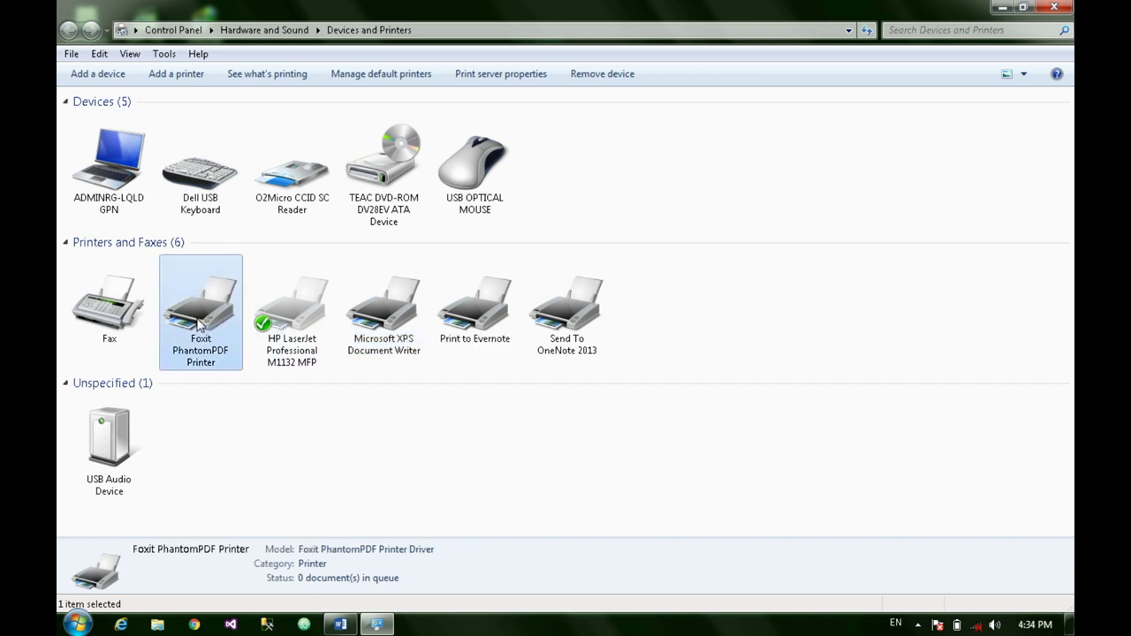
{"action": "left_click", "coordinate": [137, 323]}
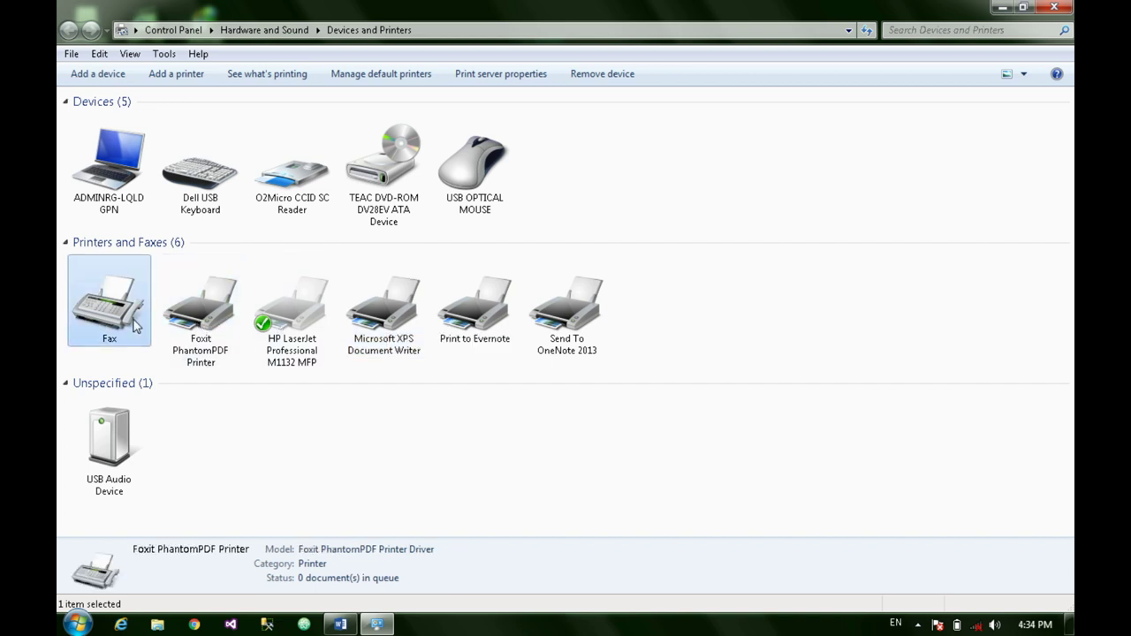
{"action": "left_click", "coordinate": [482, 338]}
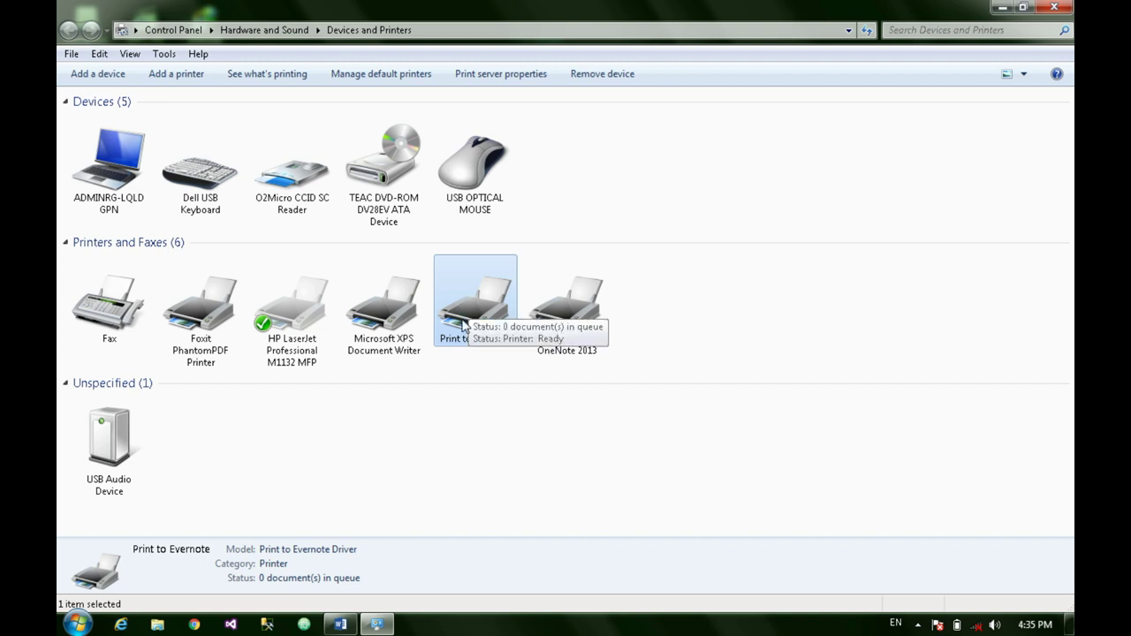
{"action": "left_click", "coordinate": [583, 329]}
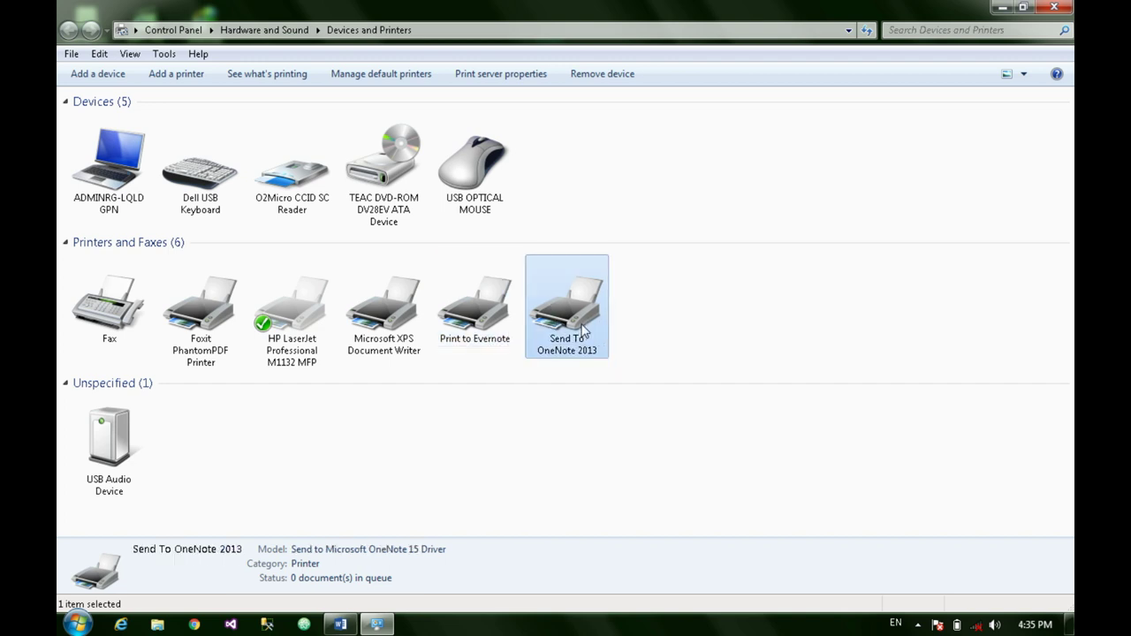
{"action": "left_click", "coordinate": [139, 440]}
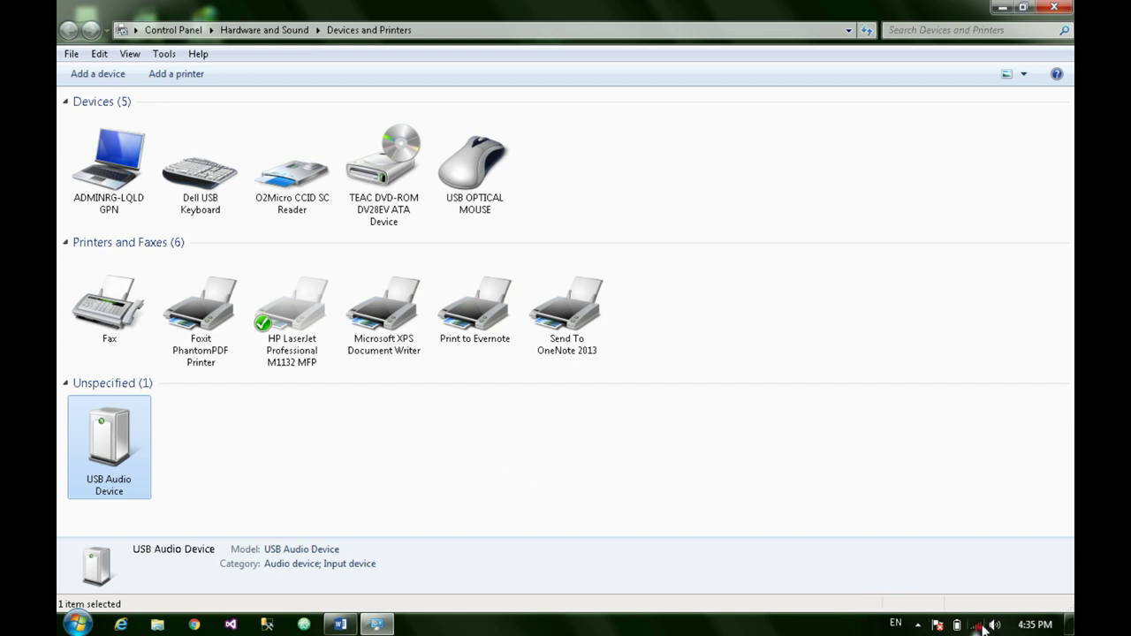
Step: Check the hidden notification icons and change the color scheme to Windows 7 Basic
{"action": "left_click", "coordinate": [919, 625]}
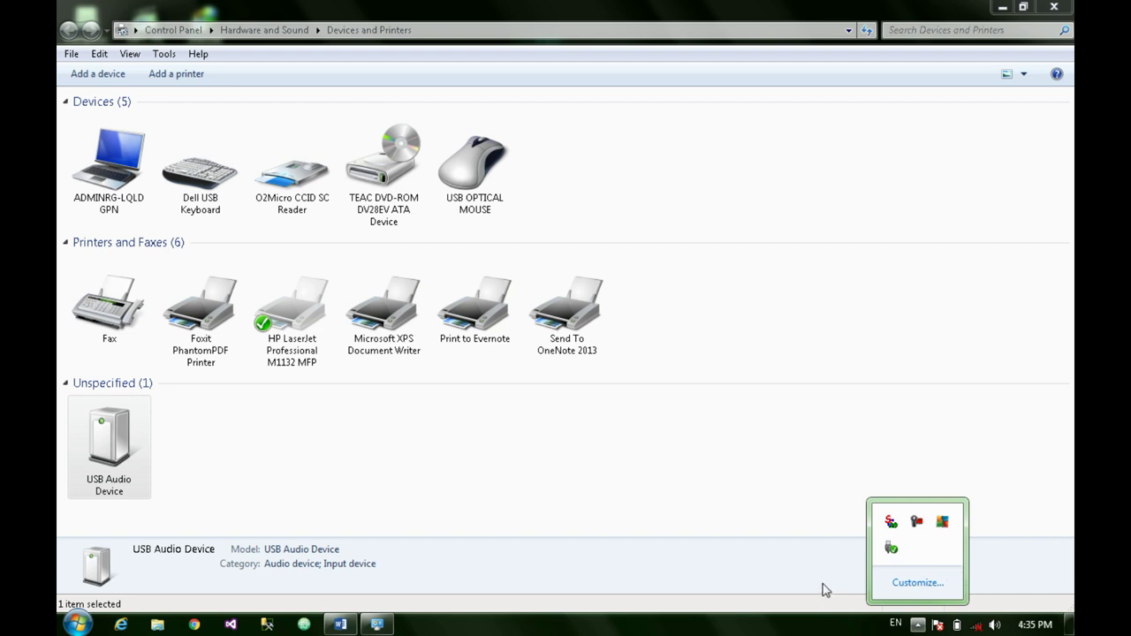
{"action": "left_click", "coordinate": [649, 486]}
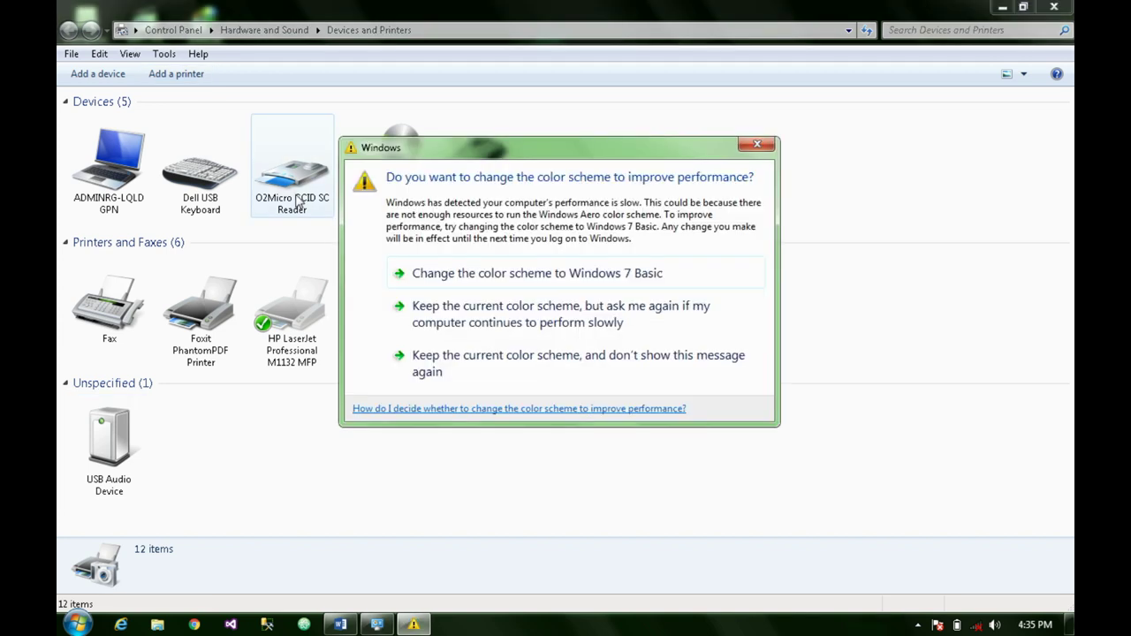
{"action": "left_click", "coordinate": [575, 274]}
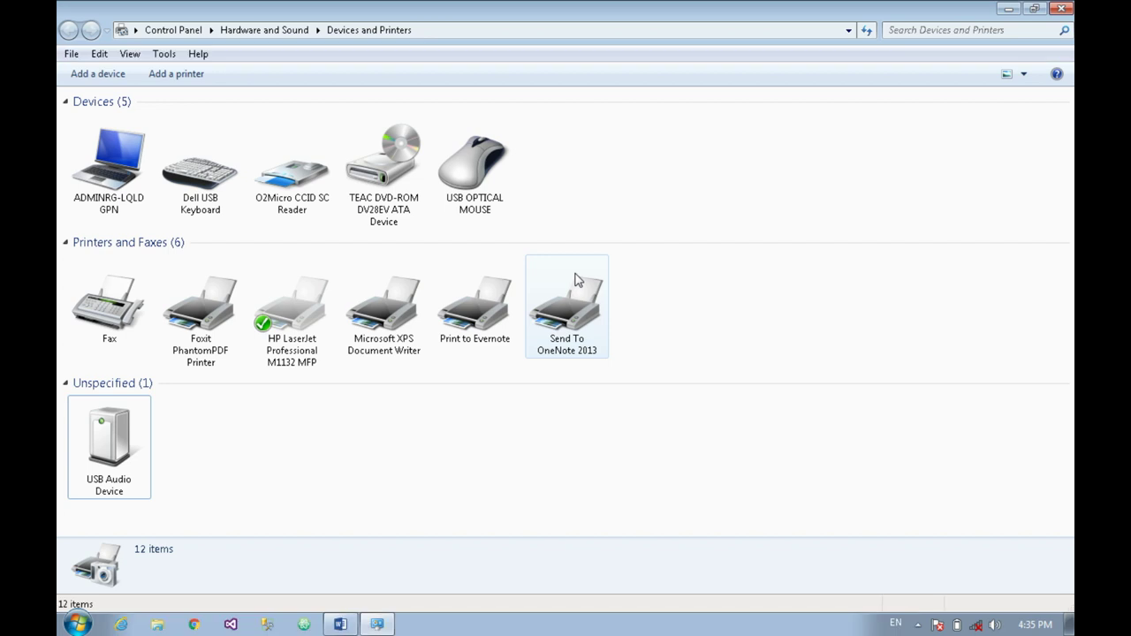
Step: Start a search for a new device to add to this computer, cancelling it once and restarting it
{"action": "left_click", "coordinate": [104, 74]}
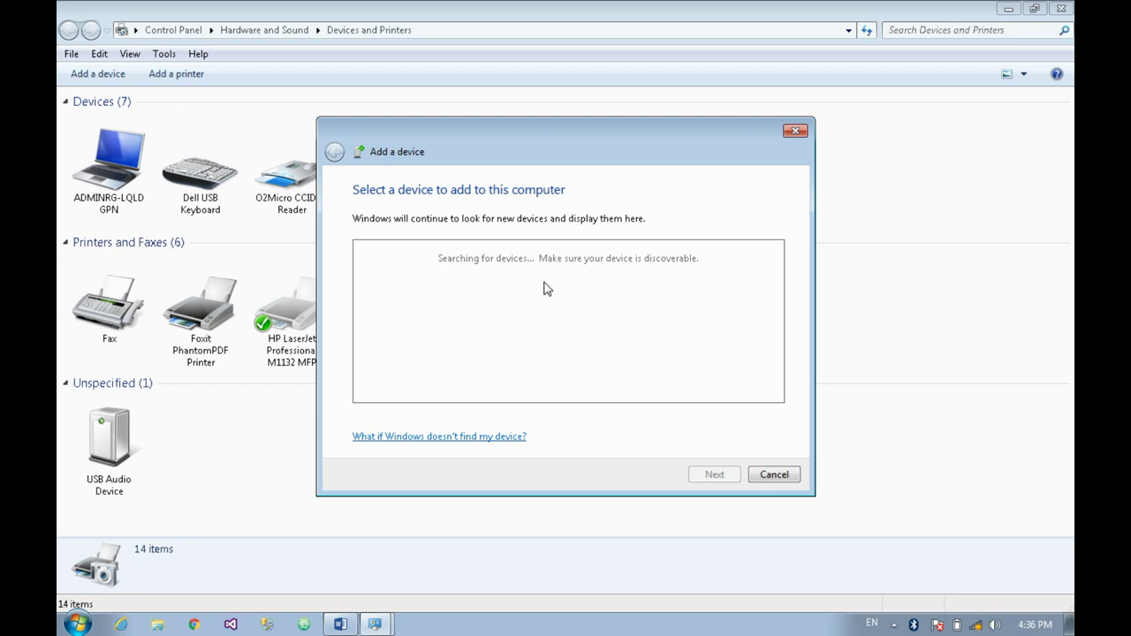
{"action": "left_click", "coordinate": [783, 471]}
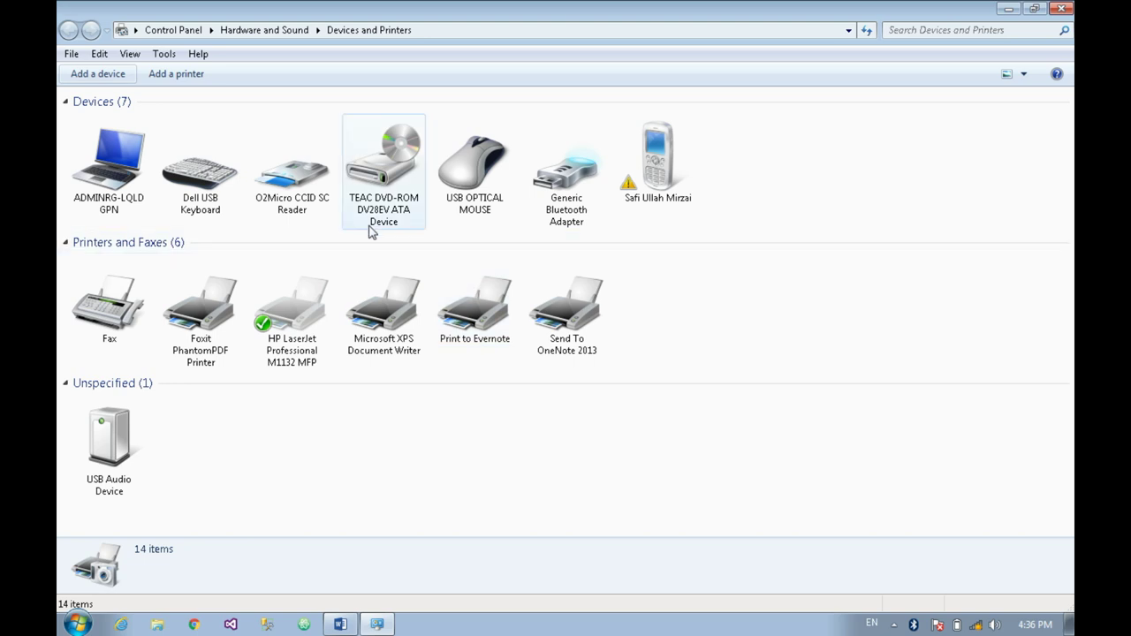
{"action": "left_click", "coordinate": [111, 76]}
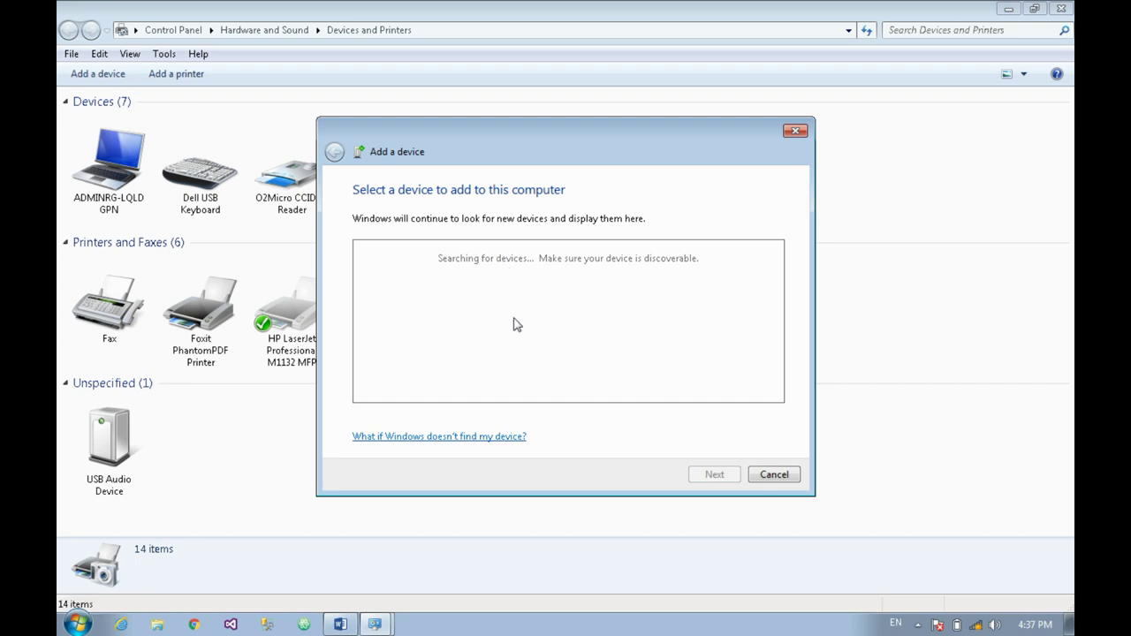
Step: Open the Bluetooth settings and allow Bluetooth devices to find this computer, applying the change
{"action": "left_click", "coordinate": [981, 625]}
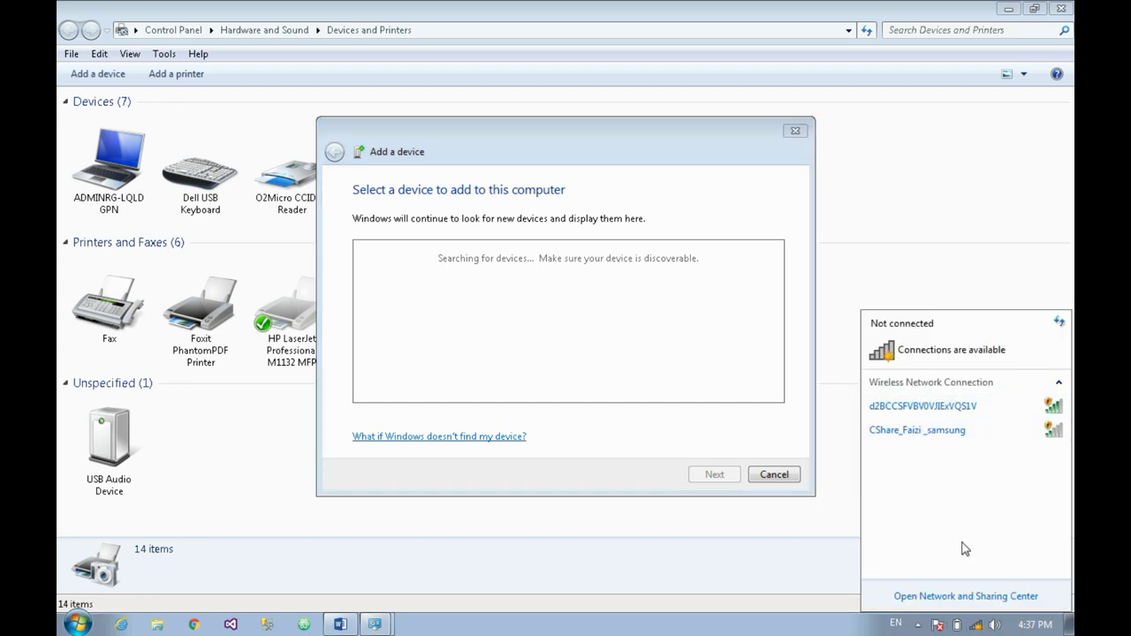
{"action": "left_click", "coordinate": [920, 625]}
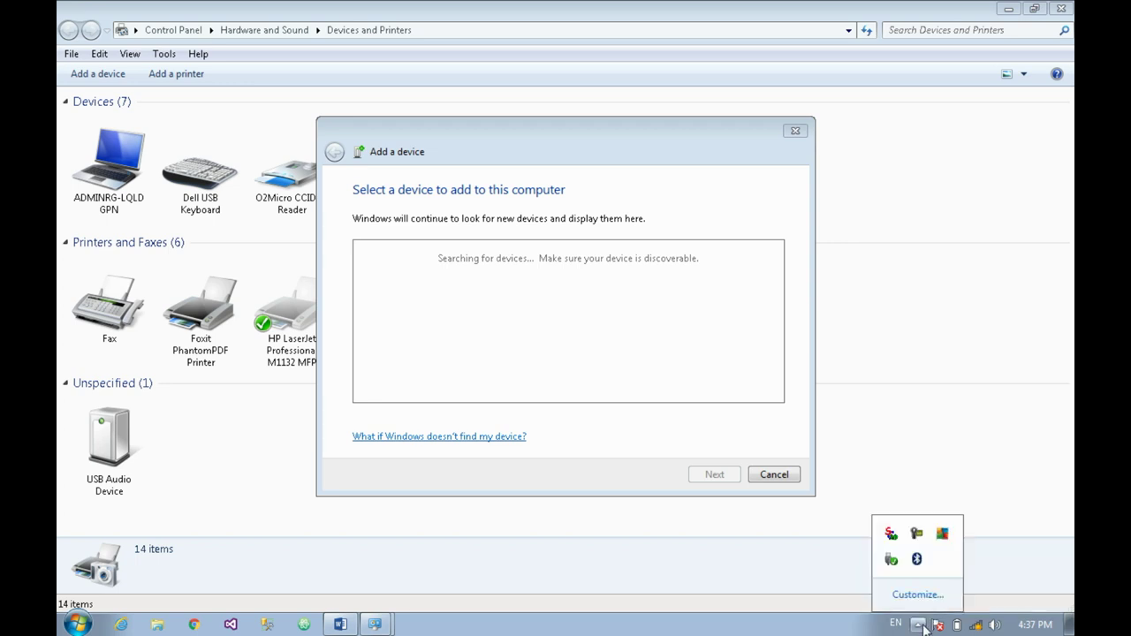
{"action": "right_click", "coordinate": [916, 560]}
{"action": "left_click", "coordinate": [935, 530]}
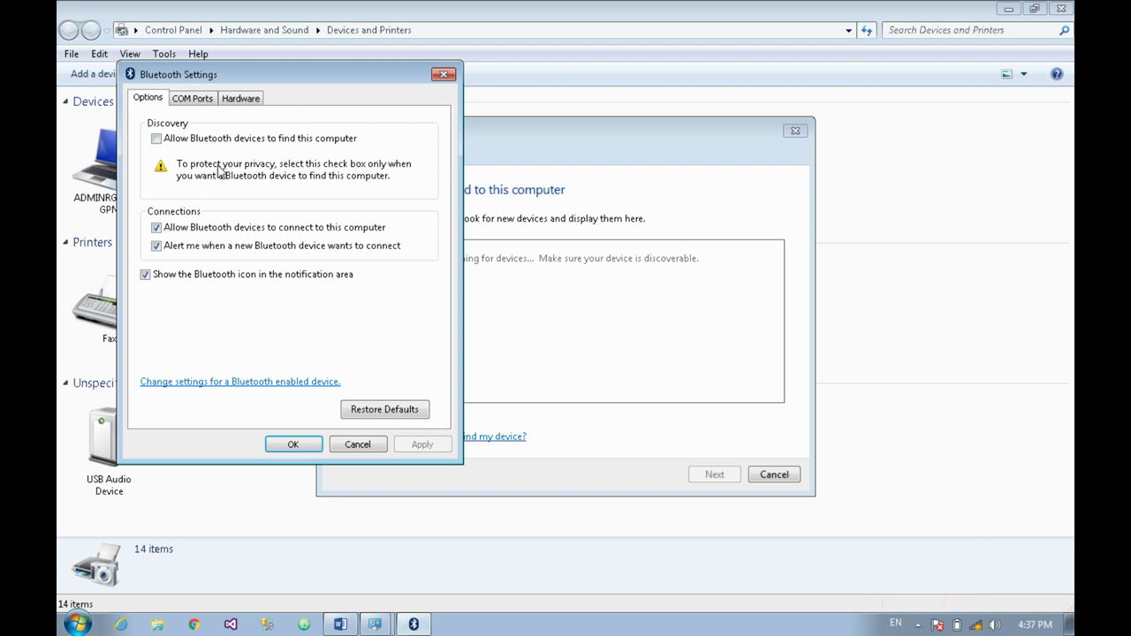
{"action": "left_click", "coordinate": [198, 139]}
{"action": "left_click", "coordinate": [412, 444]}
Step: Review the Bluetooth COM ports and hardware devices, and close the settings dialog
{"action": "left_click", "coordinate": [208, 100]}
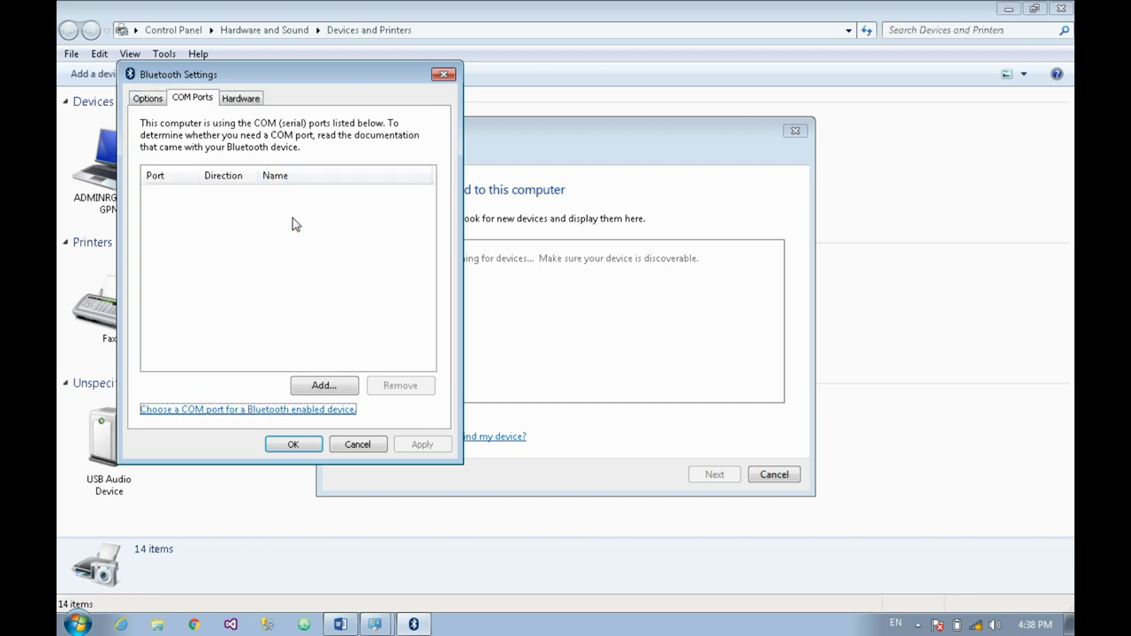
{"action": "left_click", "coordinate": [246, 97]}
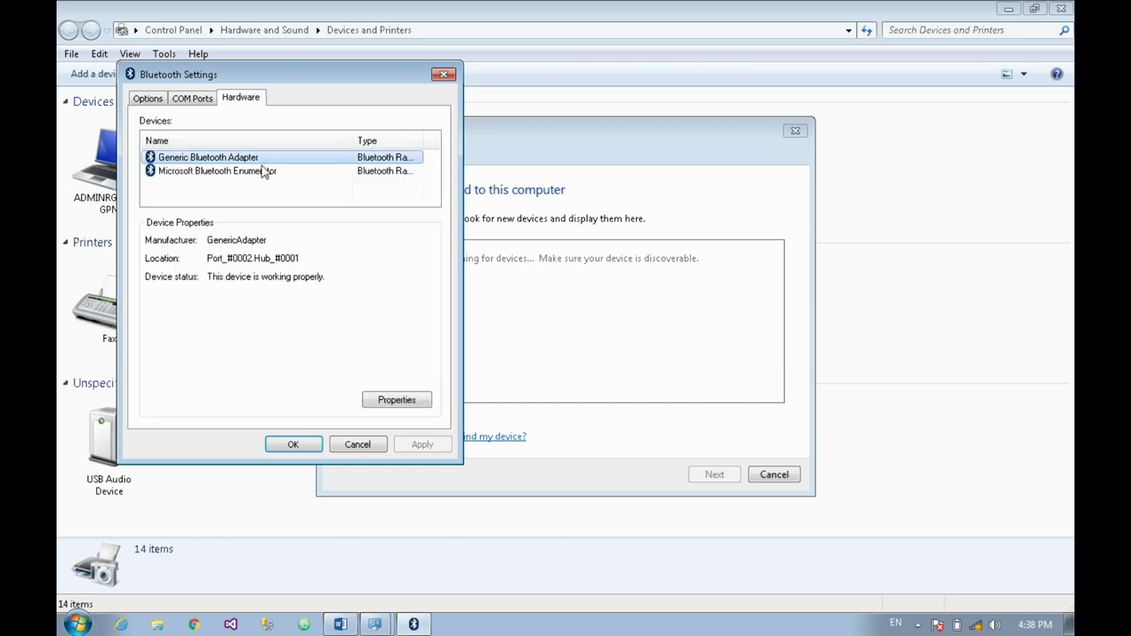
{"action": "left_click", "coordinate": [285, 445]}
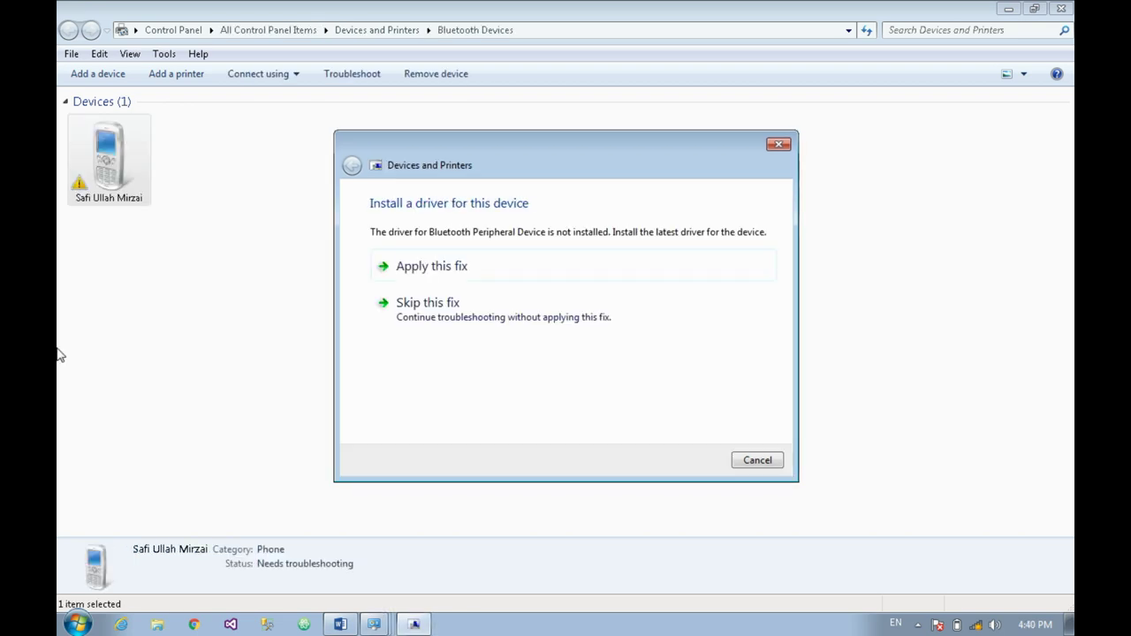
Step: Open Computer Management for this computer and display its Device Manager
{"action": "left_click", "coordinate": [76, 626]}
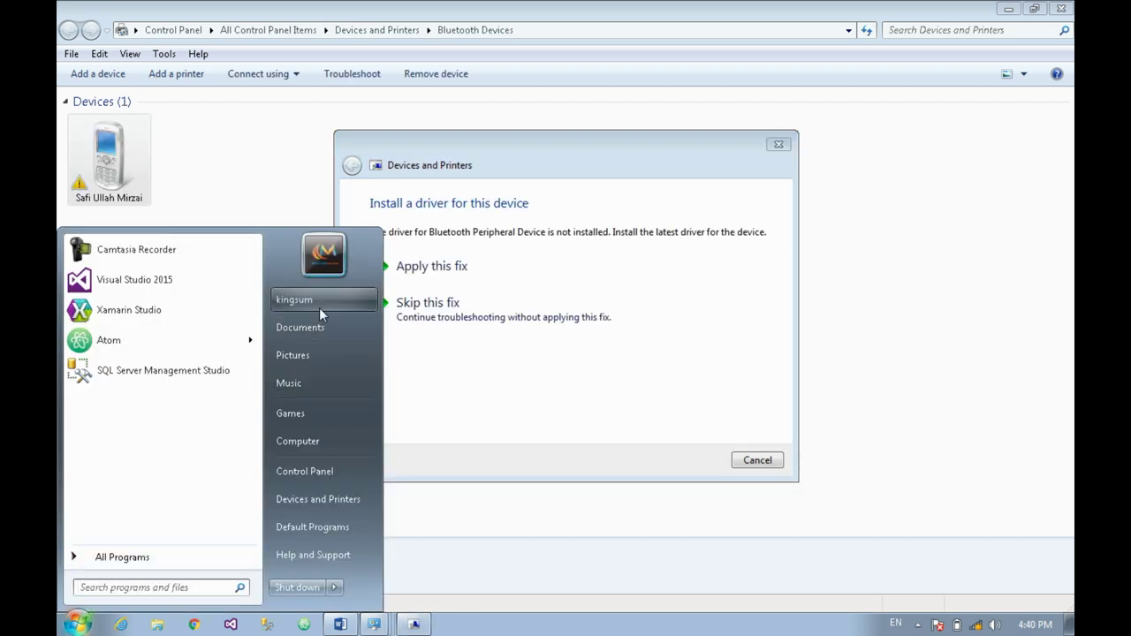
{"action": "right_click", "coordinate": [326, 439]}
{"action": "left_click", "coordinate": [363, 464]}
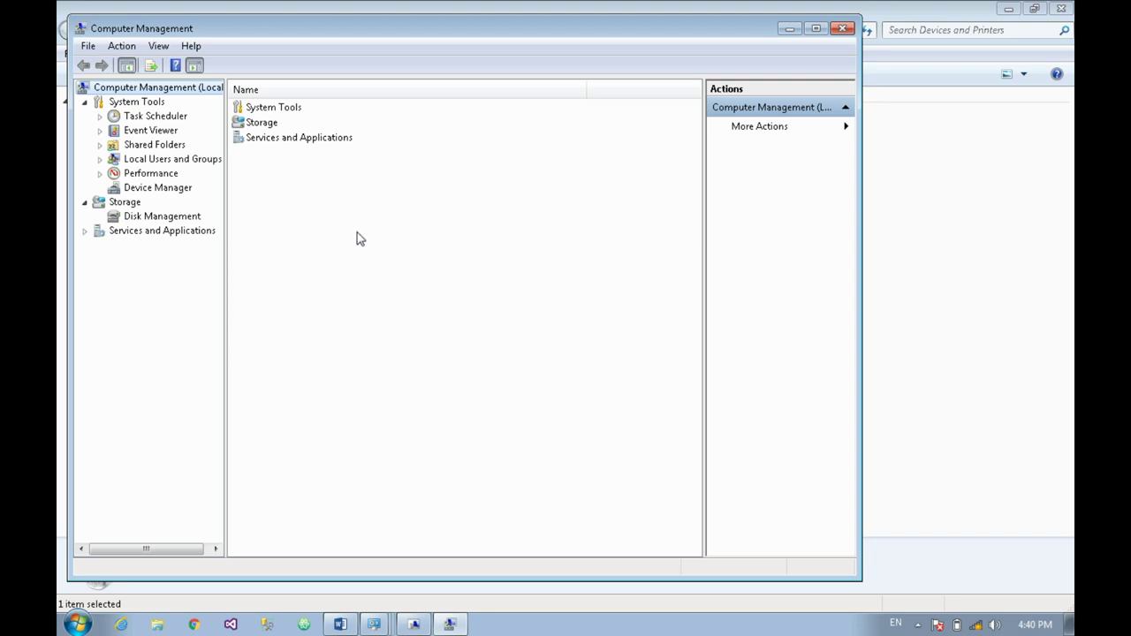
{"action": "left_click", "coordinate": [159, 189]}
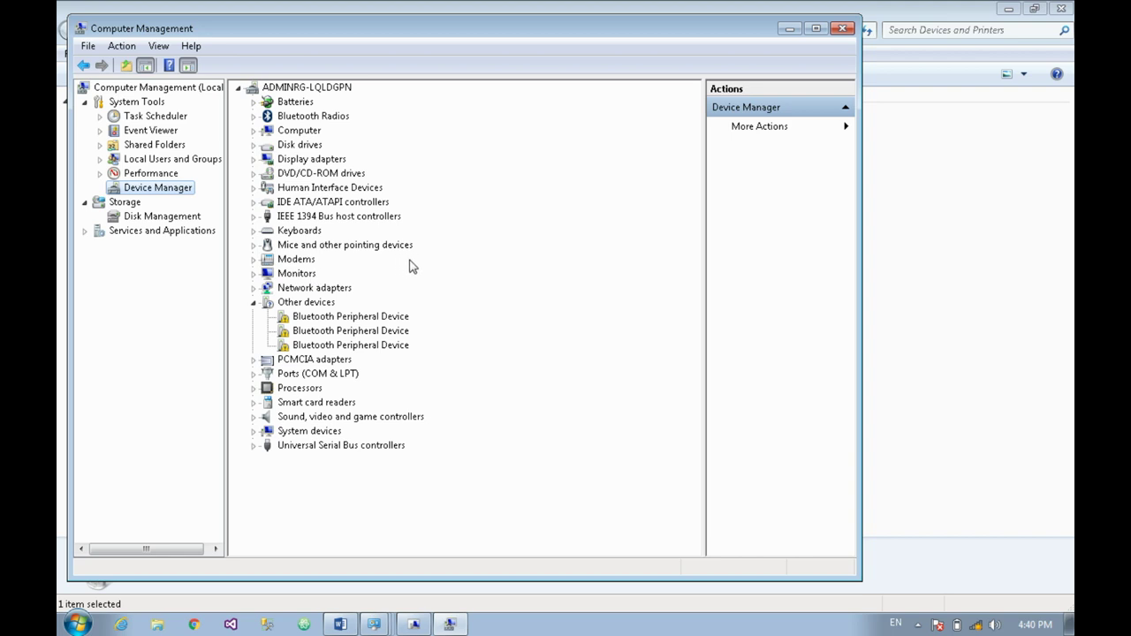
Step: Inspect the three Bluetooth Peripheral Device entries under Other devices by selecting them individually
{"action": "left_click", "coordinate": [333, 320]}
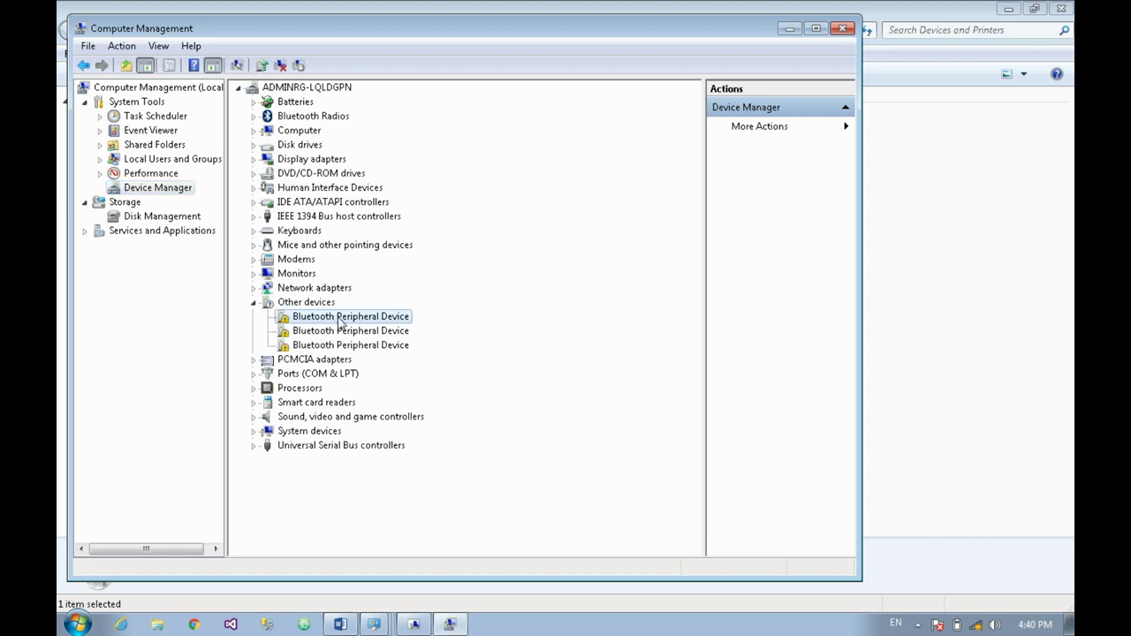
{"action": "left_click", "coordinate": [359, 331]}
{"action": "left_click", "coordinate": [299, 320]}
{"action": "left_click", "coordinate": [340, 346]}
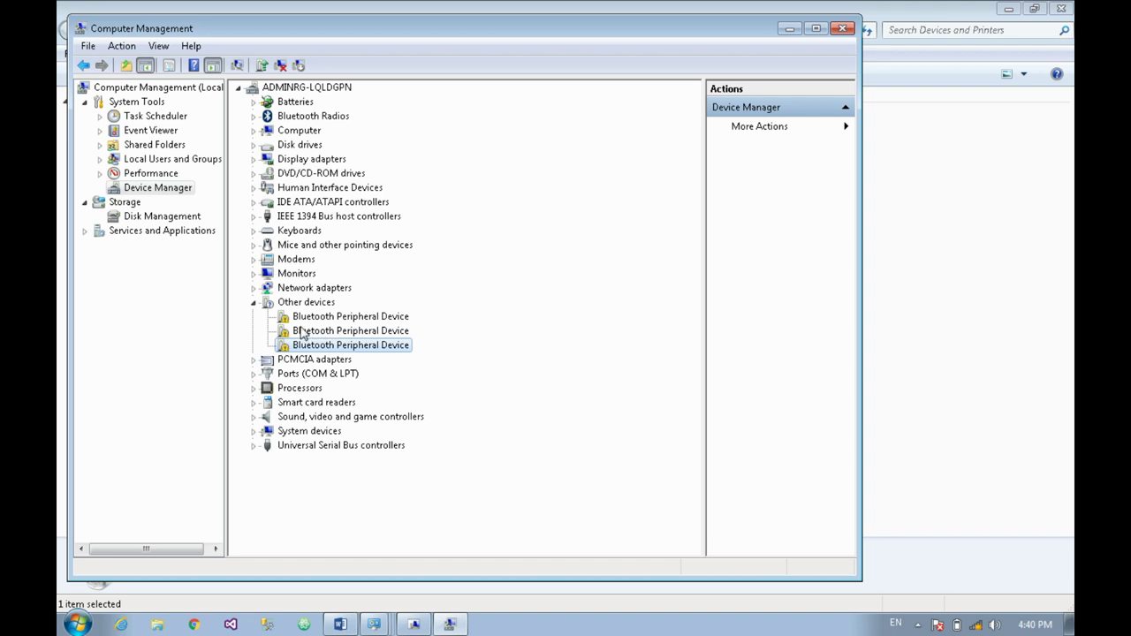
Step: Connect to the first listed wireless network, refreshing the available connections before retrying
{"action": "left_click", "coordinate": [975, 625]}
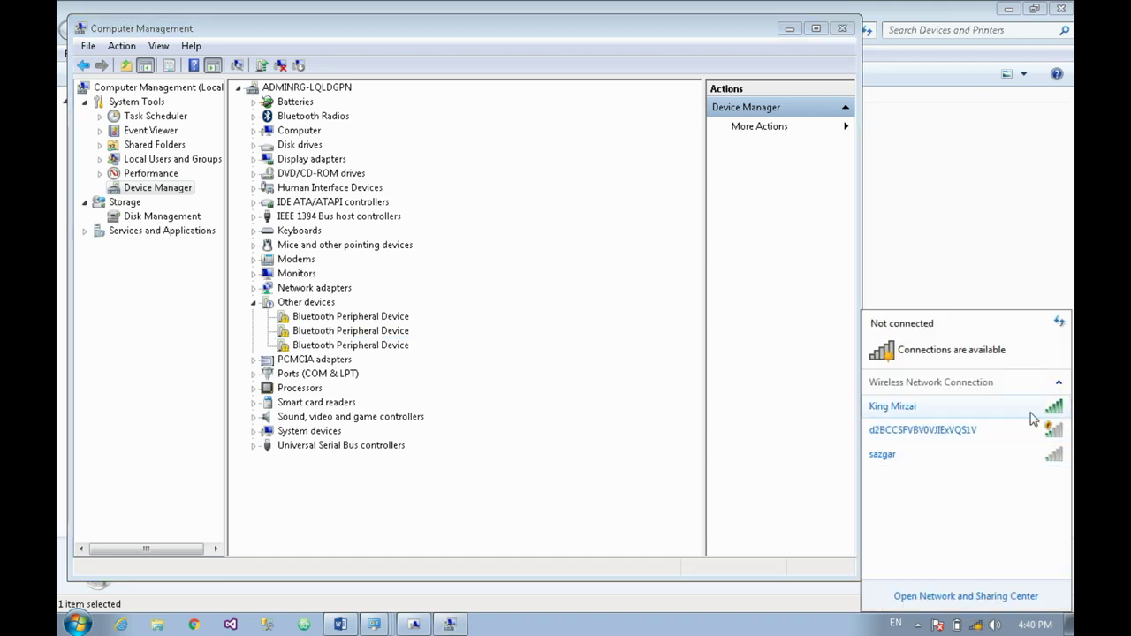
{"action": "double_click", "coordinate": [1032, 408]}
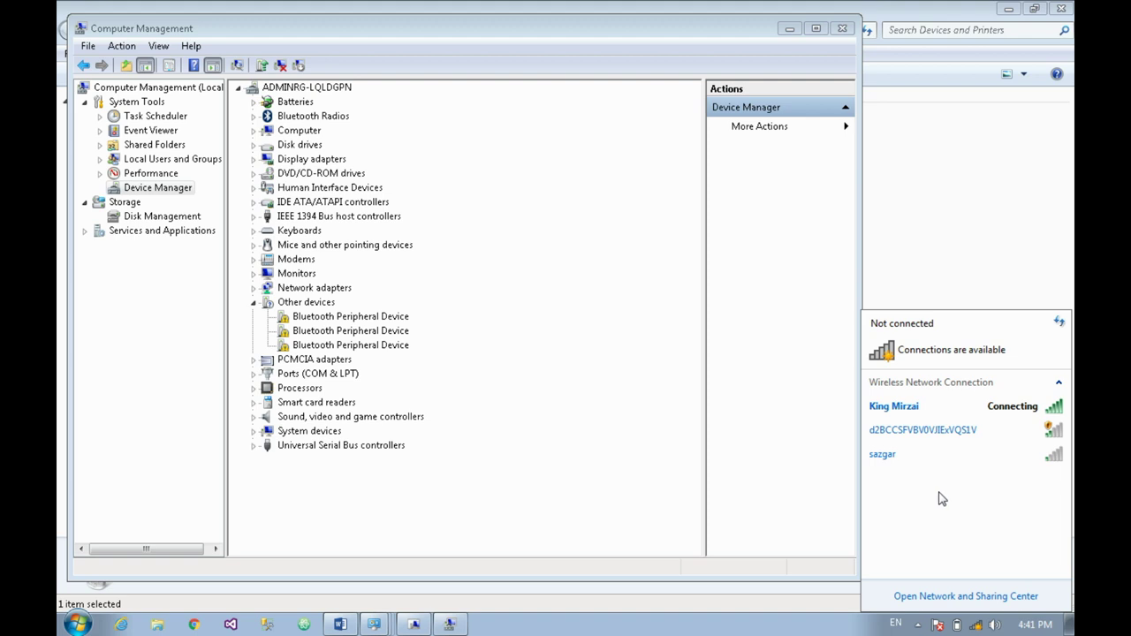
{"action": "left_click", "coordinate": [1059, 323]}
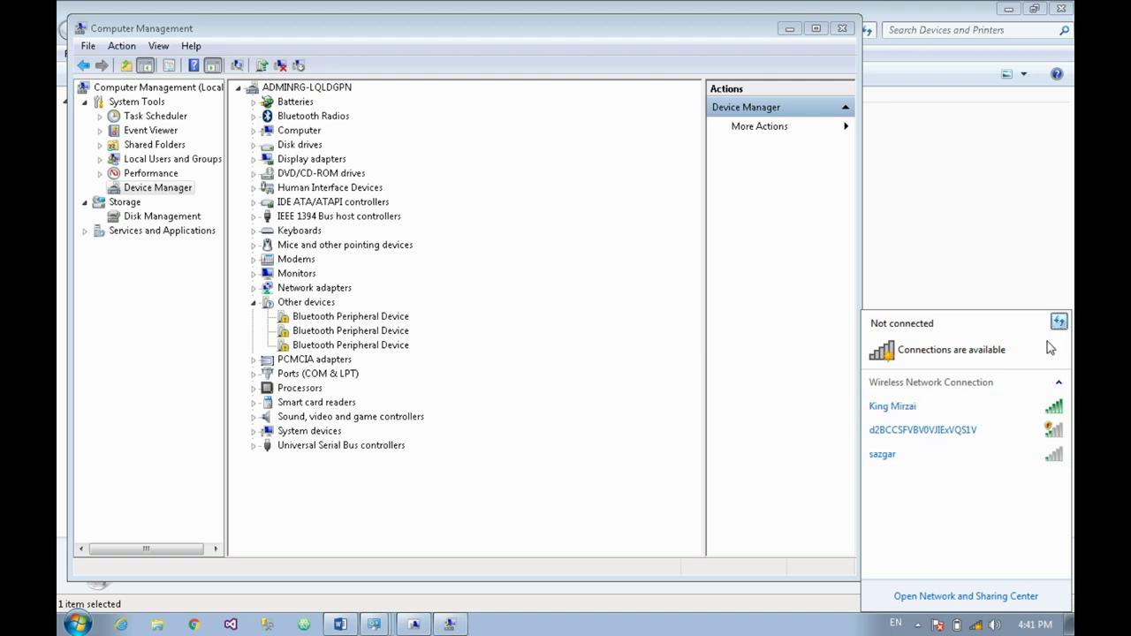
{"action": "left_click", "coordinate": [1033, 411]}
{"action": "left_click", "coordinate": [1034, 429]}
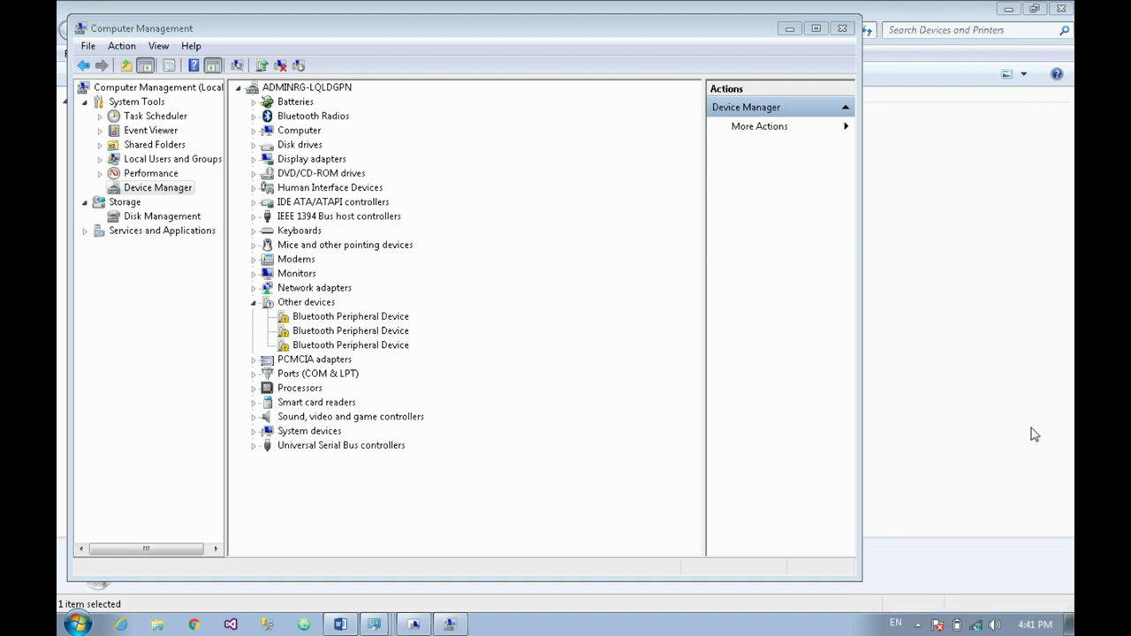